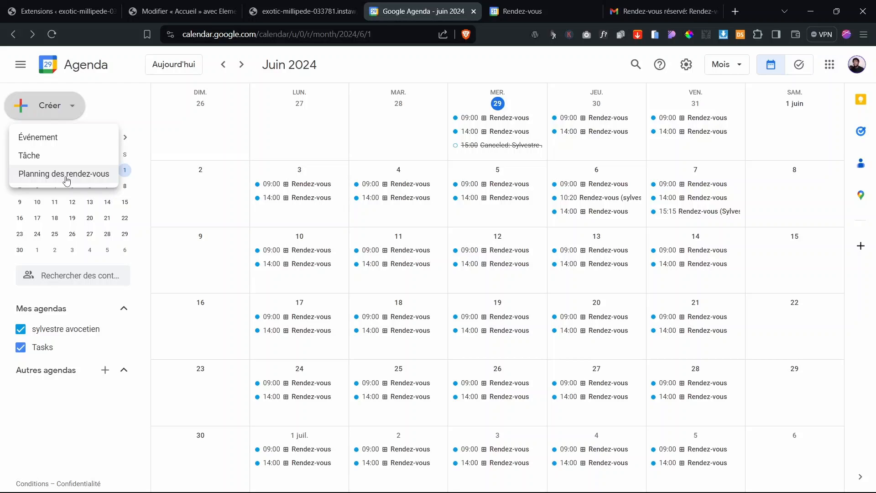
Step: Switch to the exotic-millipede WordPress homepage preview showing the 'Réserver' booking links
click(340, 11)
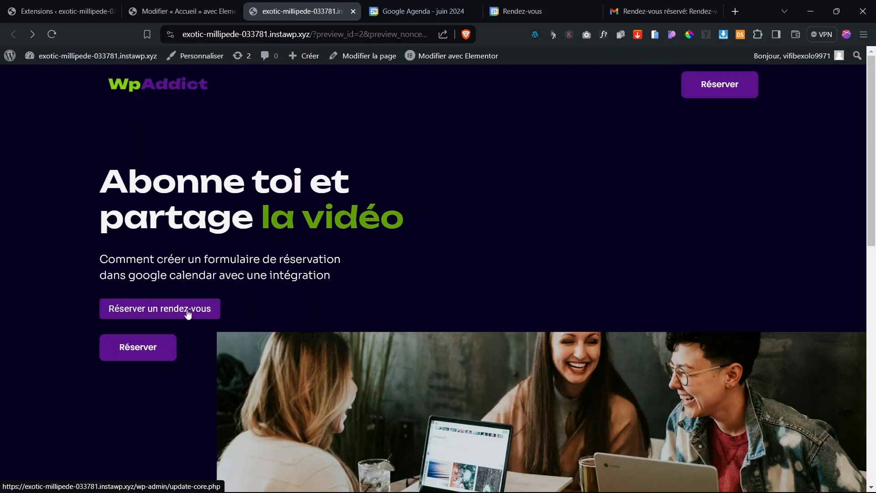
Step: Open and close the 'Réserver un rendez-vous' popup, then scroll through the embedded booking calendar
click(187, 314)
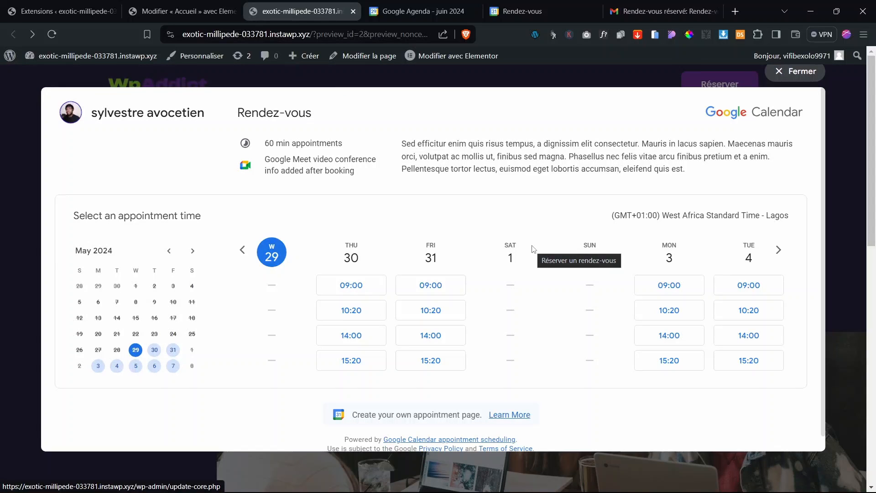
click(797, 71)
scroll(583, 327, down, 5)
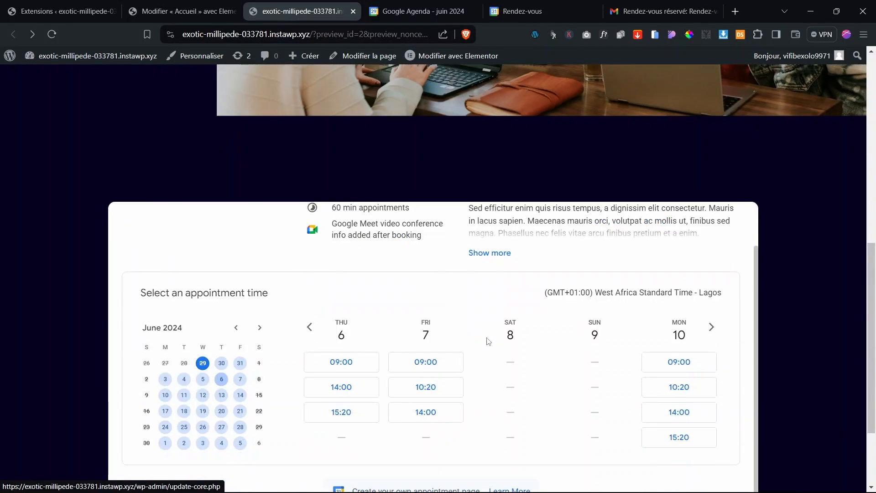
scroll(796, 313, down, 3)
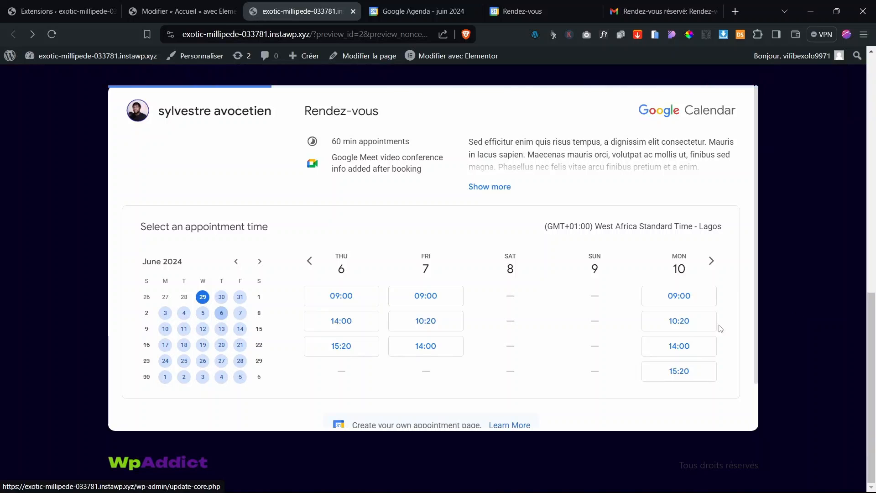
scroll(540, 305, down, 2)
scroll(540, 305, up, 2)
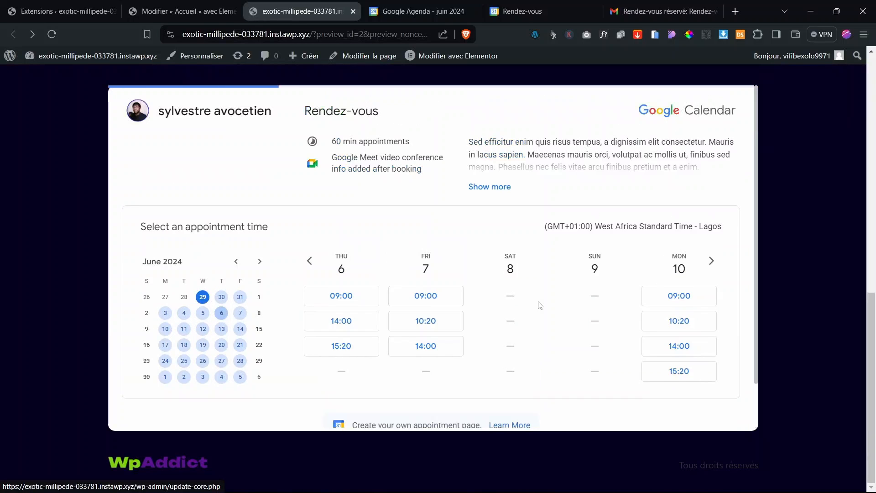
scroll(540, 305, up, 10)
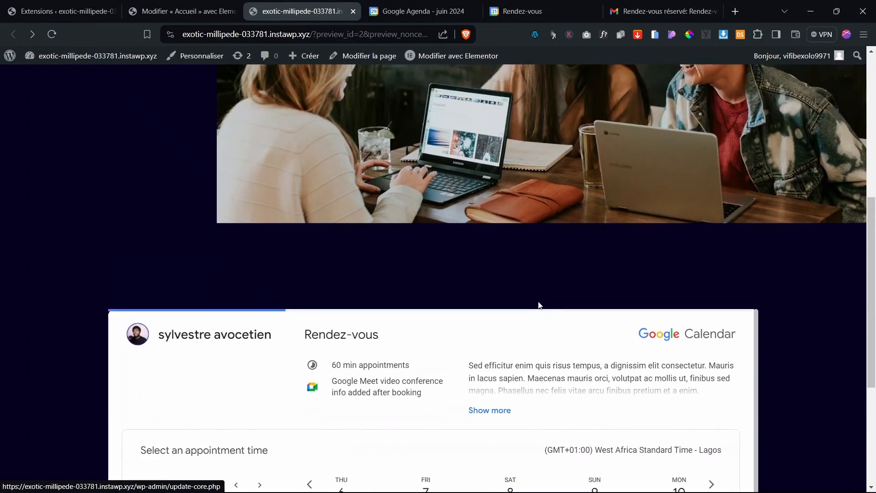
scroll(540, 305, down, 5)
scroll(539, 305, down, 3)
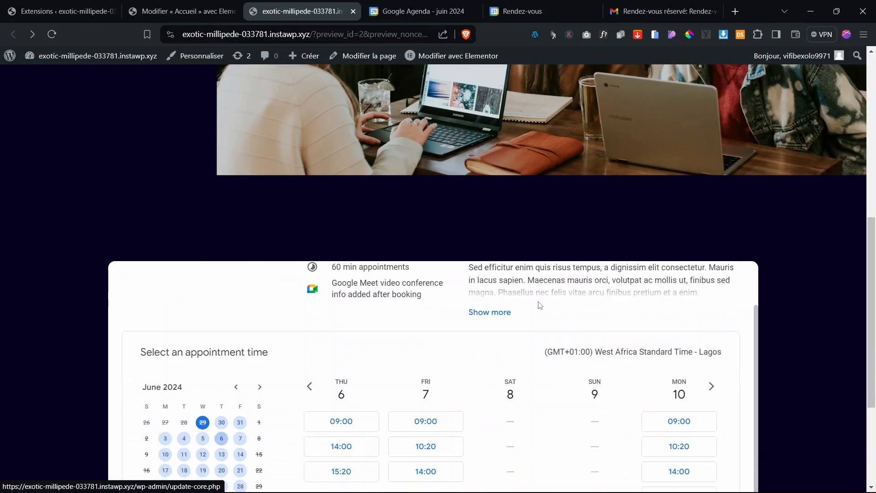
scroll(401, 356, up, 2)
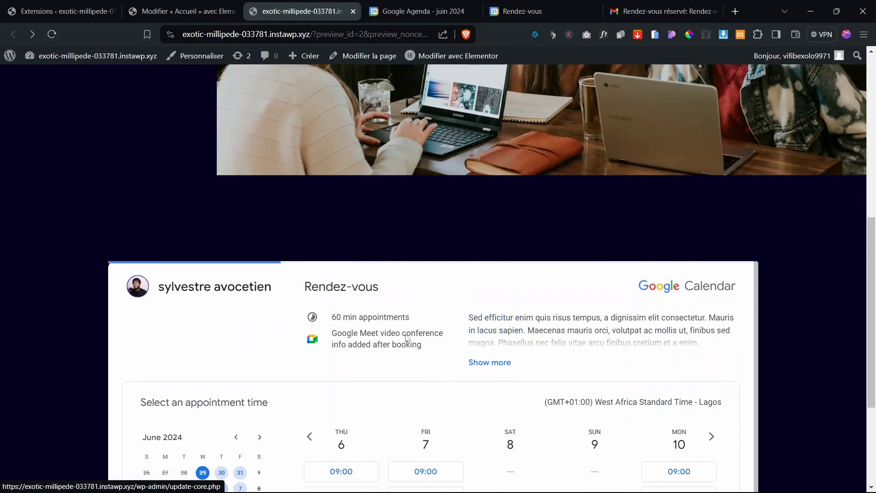
Step: Compare the standalone booking page and May 2024 month view with the site's booking widget
click(521, 11)
click(447, 7)
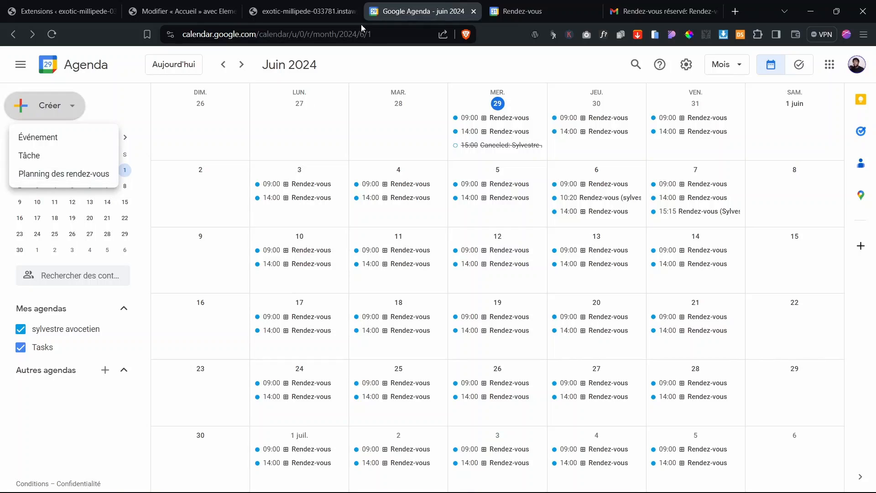
click(329, 11)
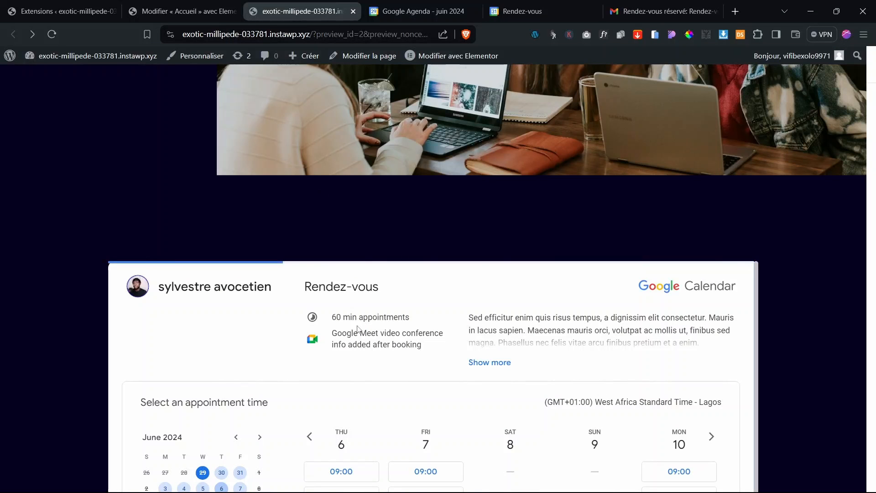
scroll(359, 330, down, 5)
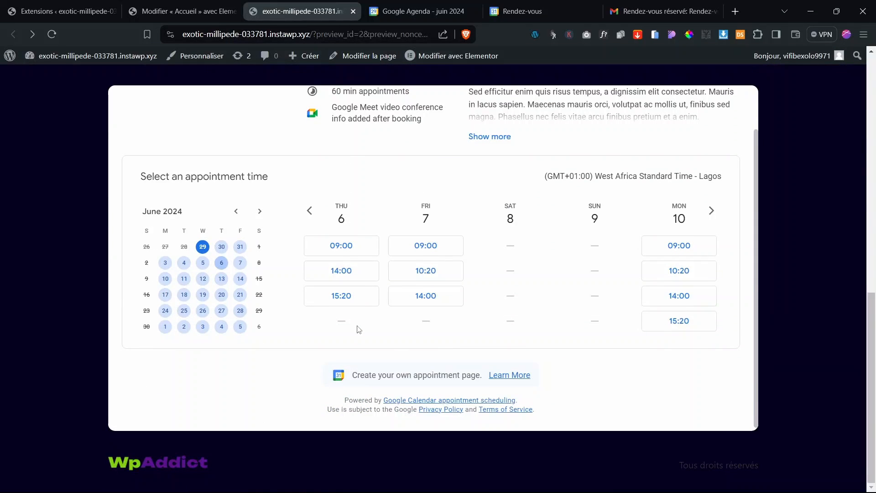
scroll(359, 329, up, 15)
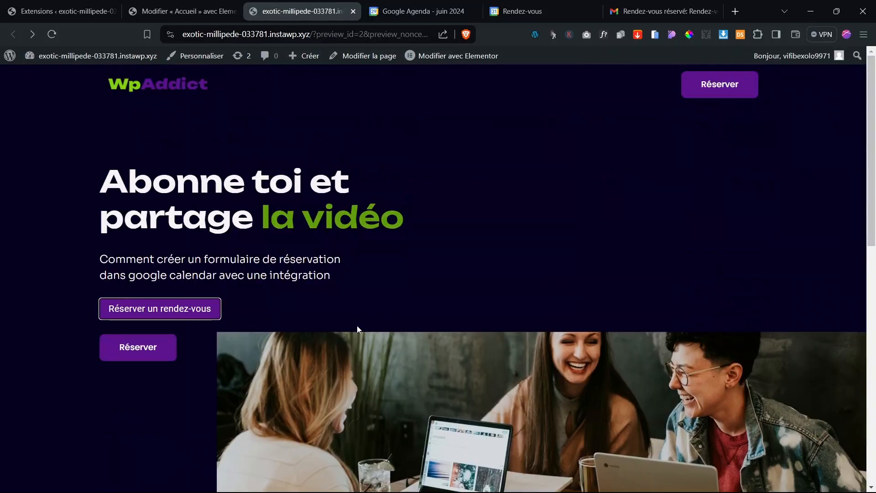
click(478, 281)
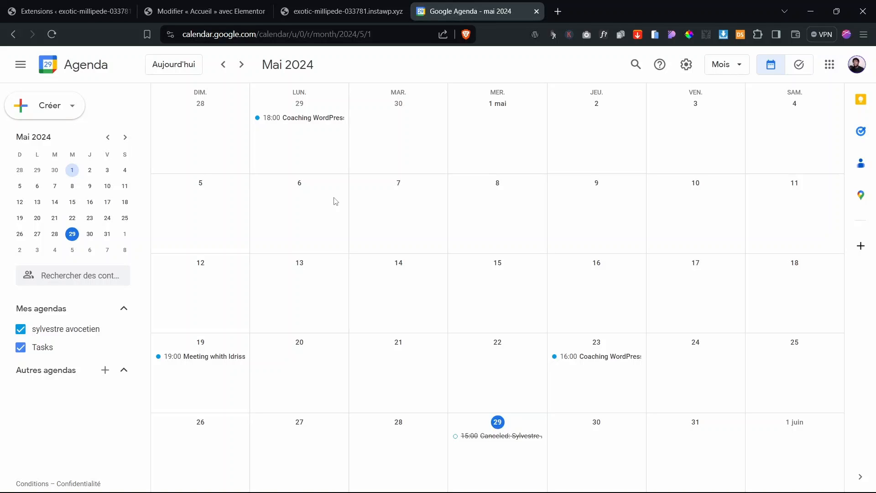
Step: Create an appointment schedule titled 'Rendez-vous' with 1 heure appointments
click(70, 106)
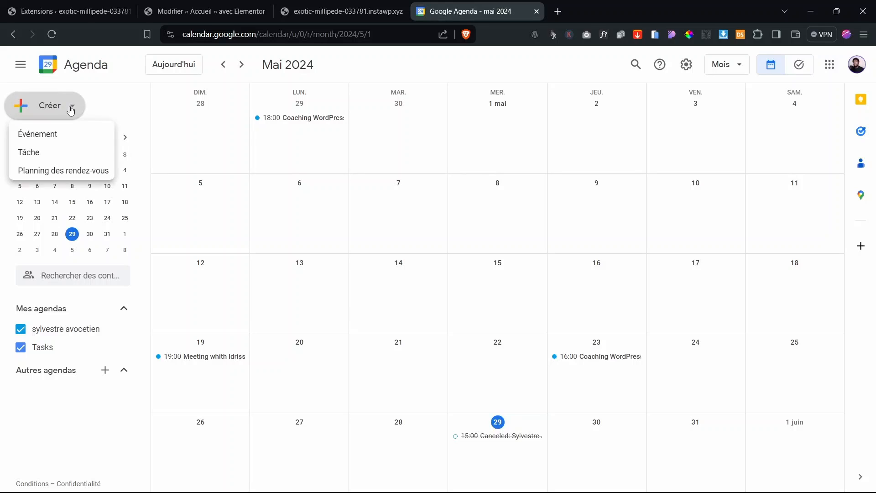
click(72, 178)
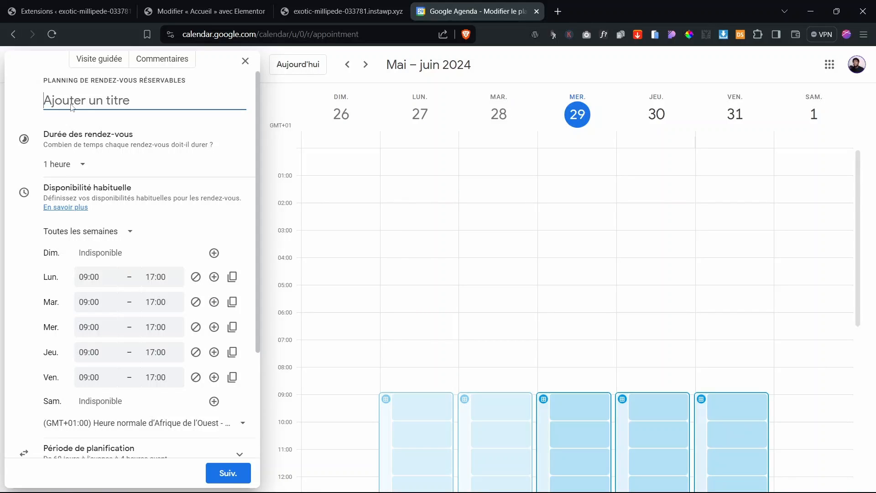
text(Re)
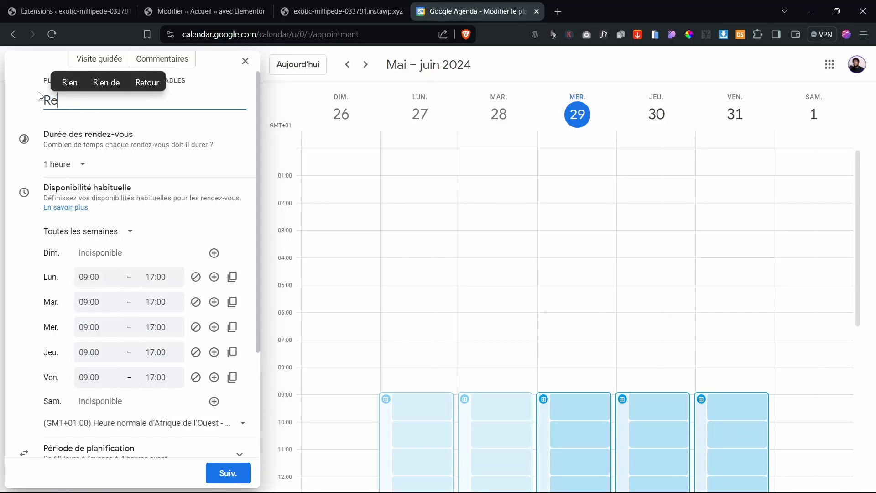
text(ndez-vous)
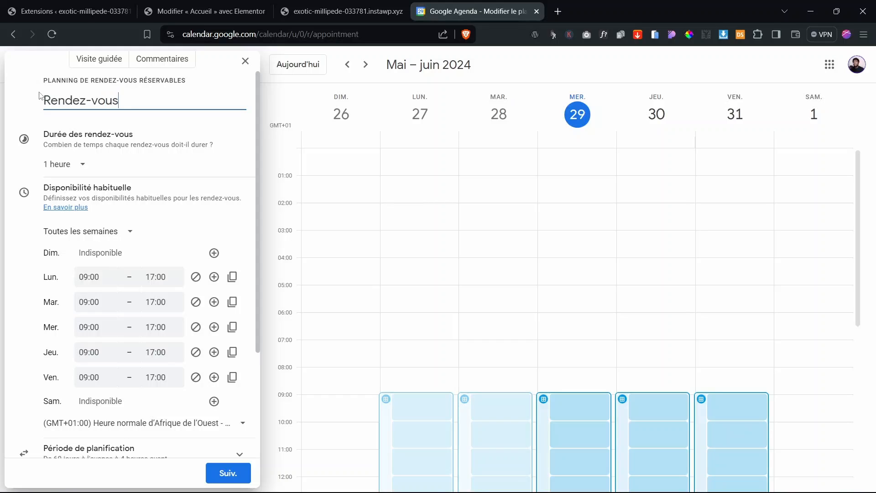
click(83, 166)
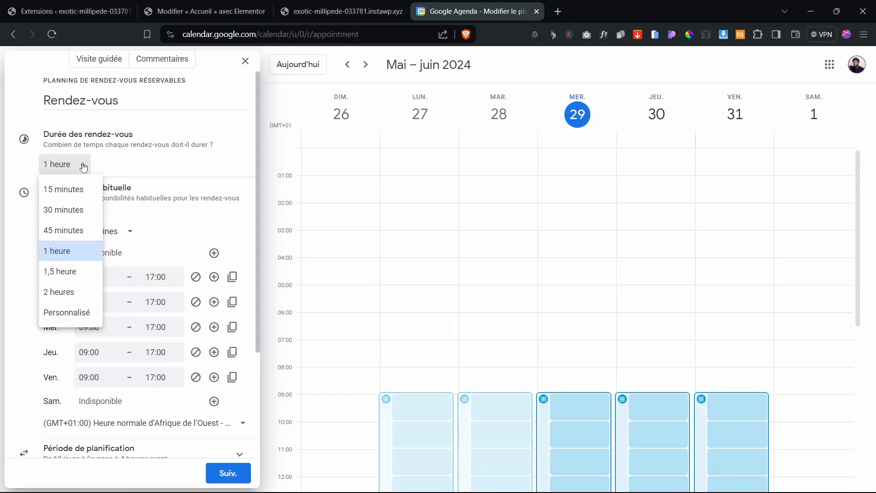
click(83, 167)
click(83, 167)
click(70, 169)
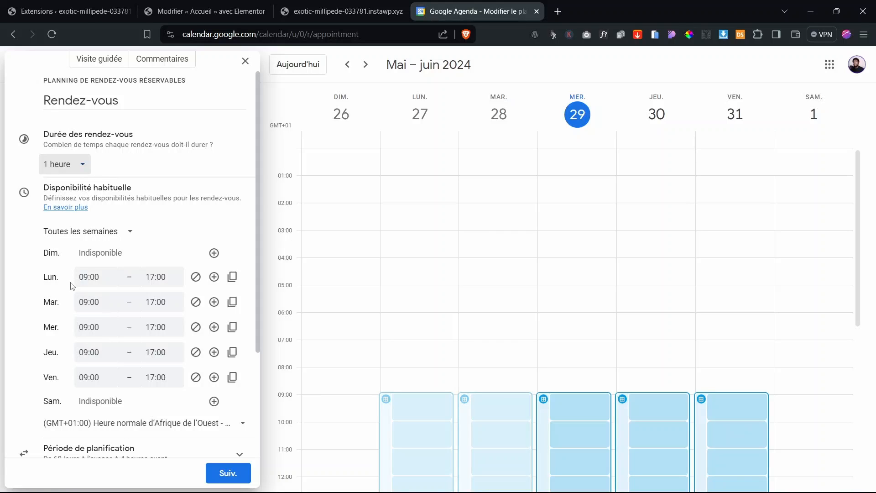
scroll(71, 286, down, 2)
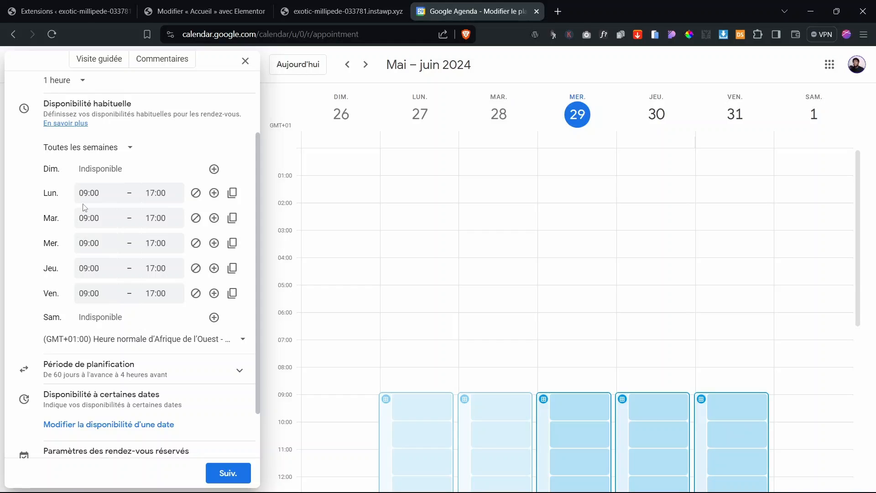
Step: Split Monday's availability into 09:00–12:00 and 14:00–17:00
click(196, 193)
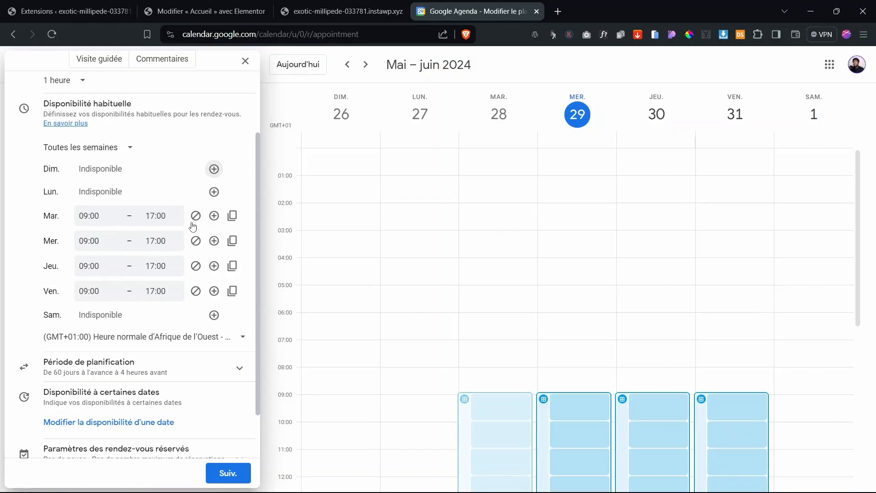
click(214, 192)
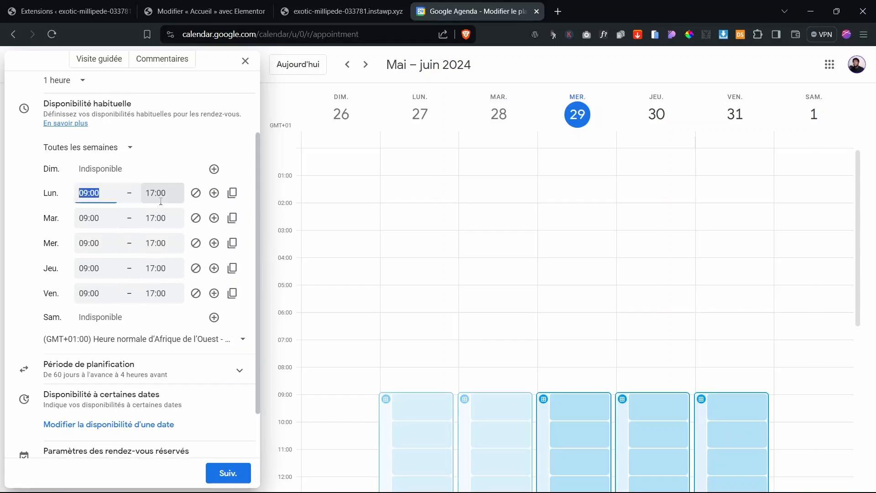
click(153, 193)
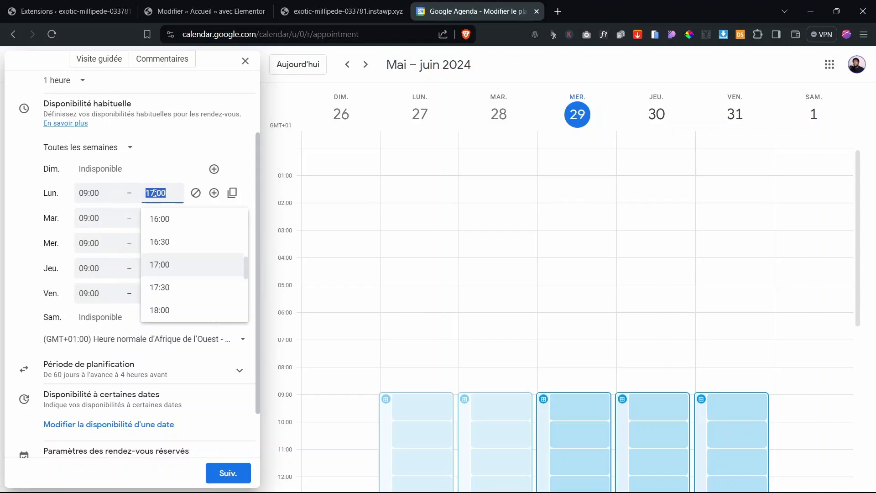
text(12:00)
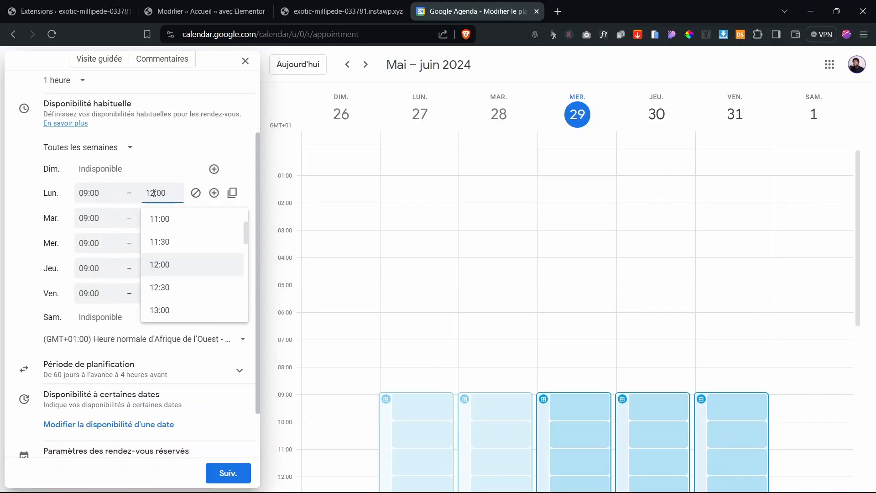
key(Return)
click(214, 194)
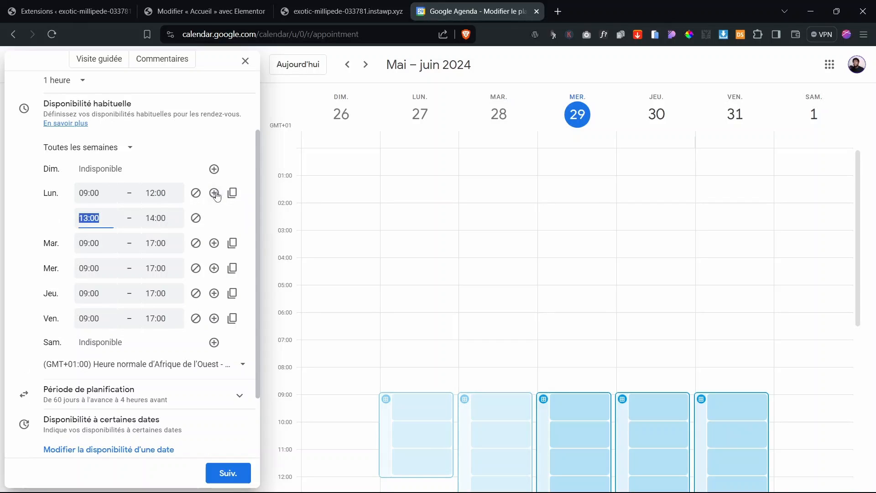
text(14:00)
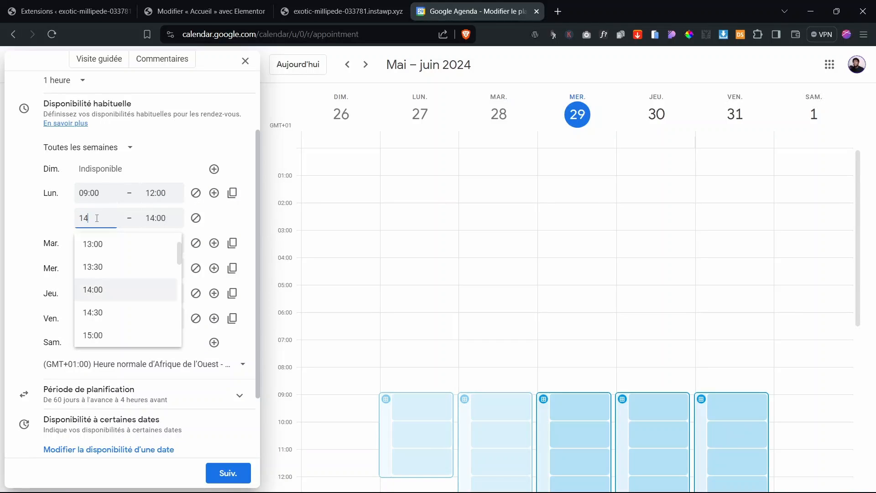
click(155, 219)
text(17:00)
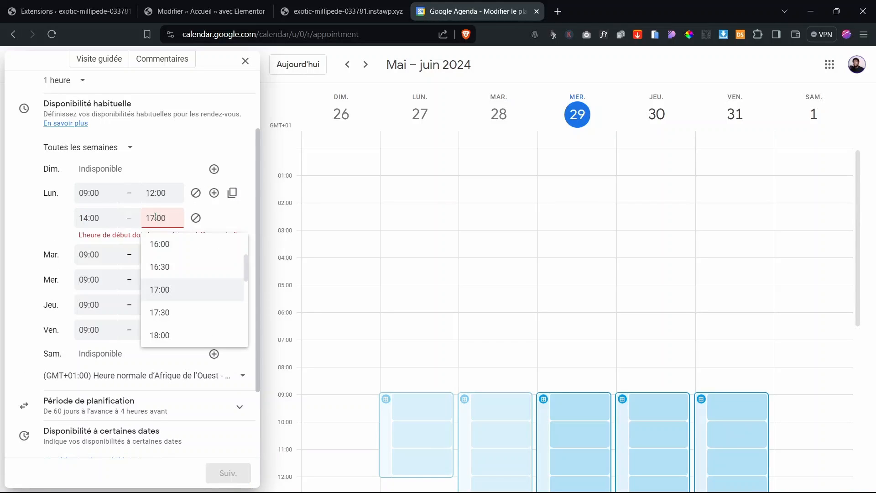
key(Return)
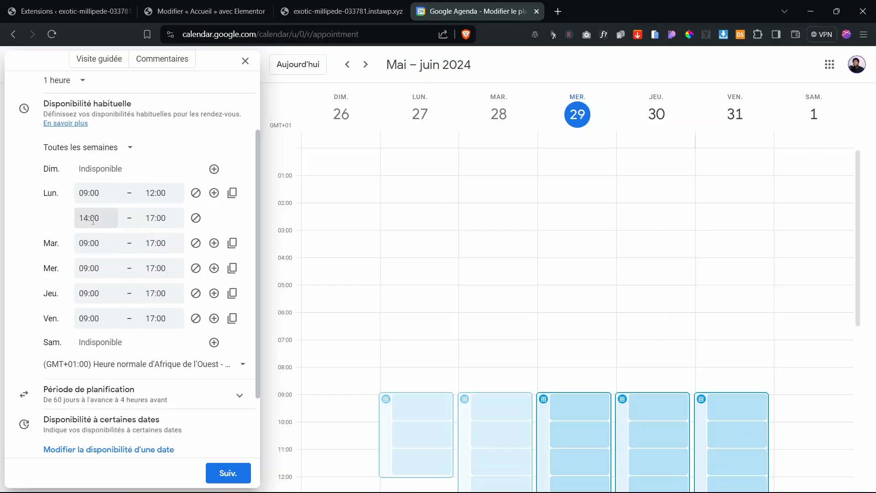
Step: Mark Friday, Tuesday, Wednesday and Thursday unavailable all day, then add a Tuesday period
click(197, 320)
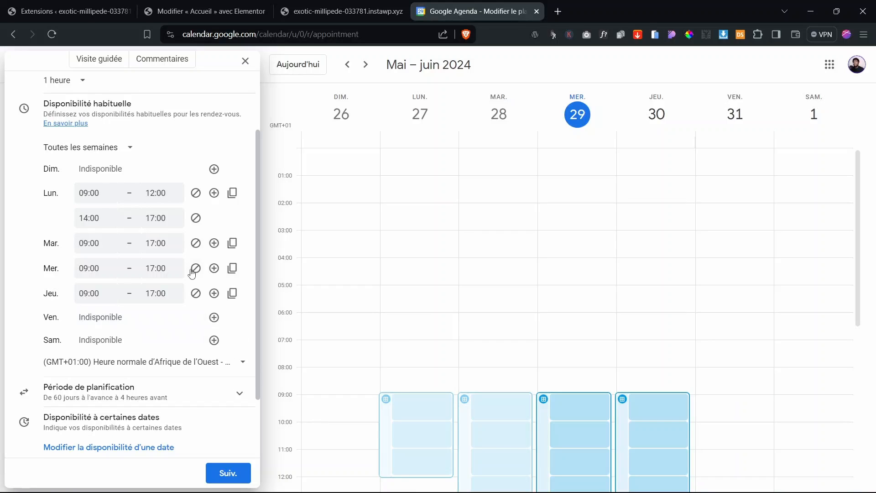
double_click(196, 243)
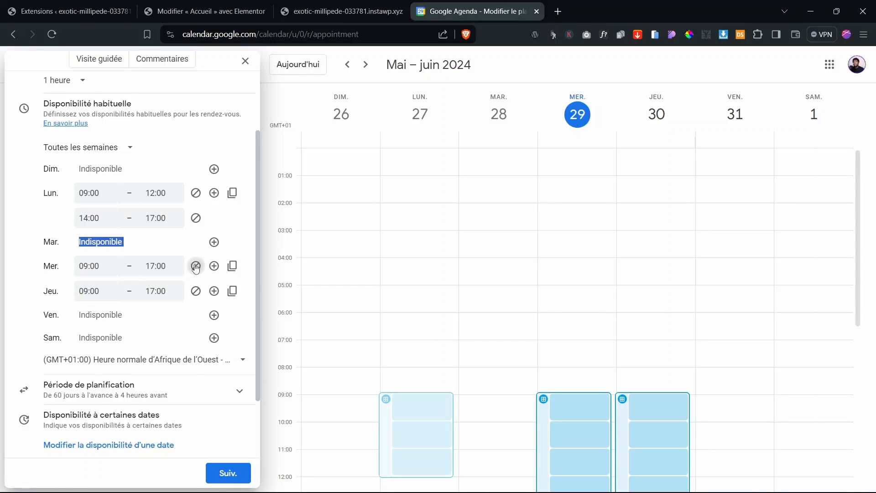
double_click(195, 268)
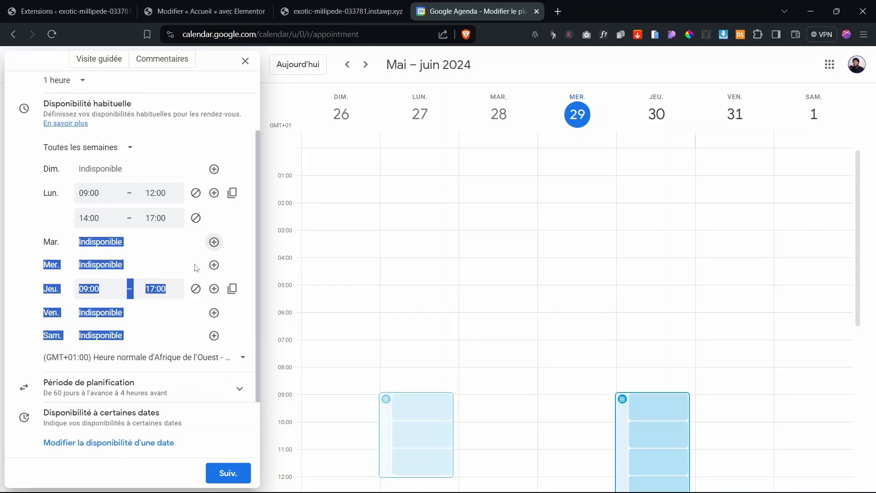
click(195, 290)
click(28, 254)
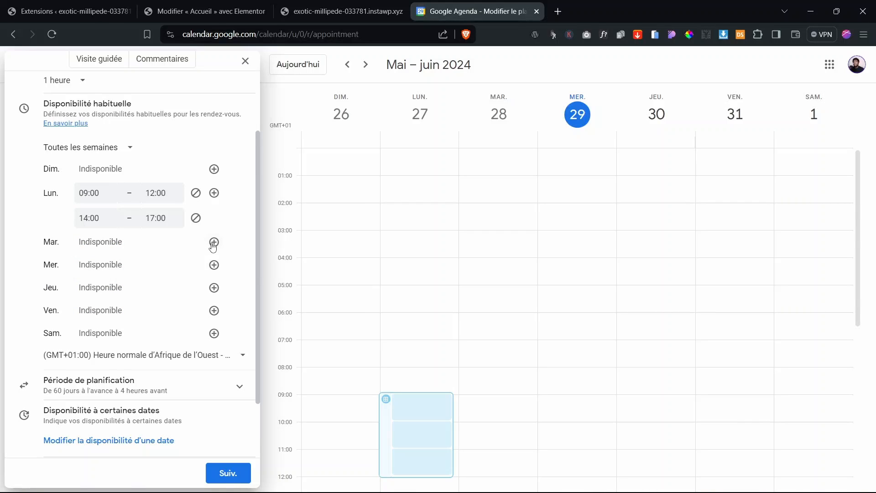
click(213, 242)
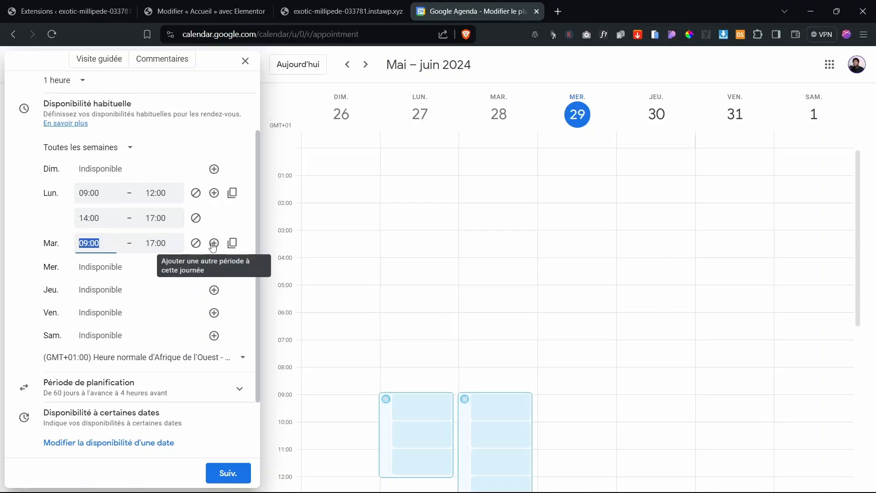
Step: Copy Monday's 09:00–12:00 and 14:00–17:00 hours onto Tuesday through Friday
click(29, 243)
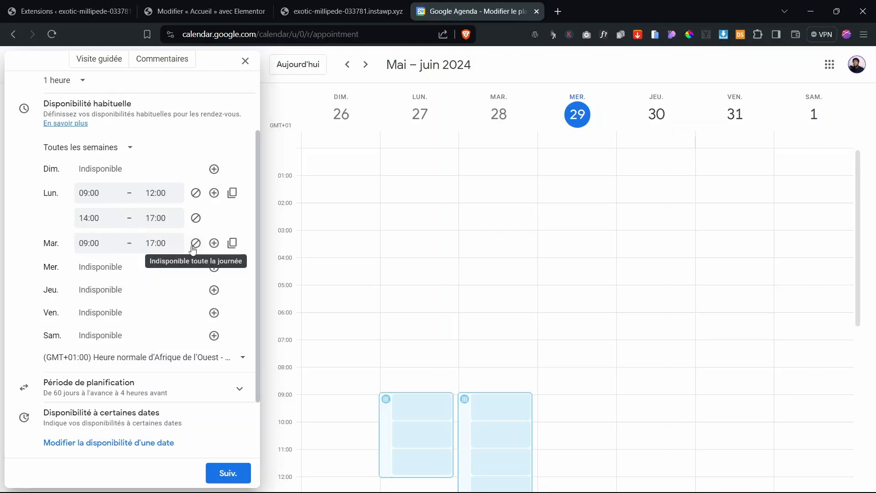
click(232, 194)
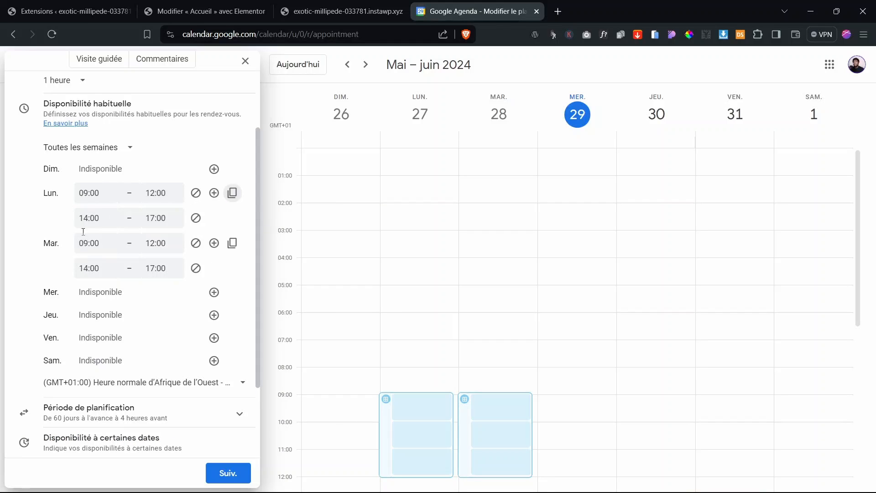
click(233, 246)
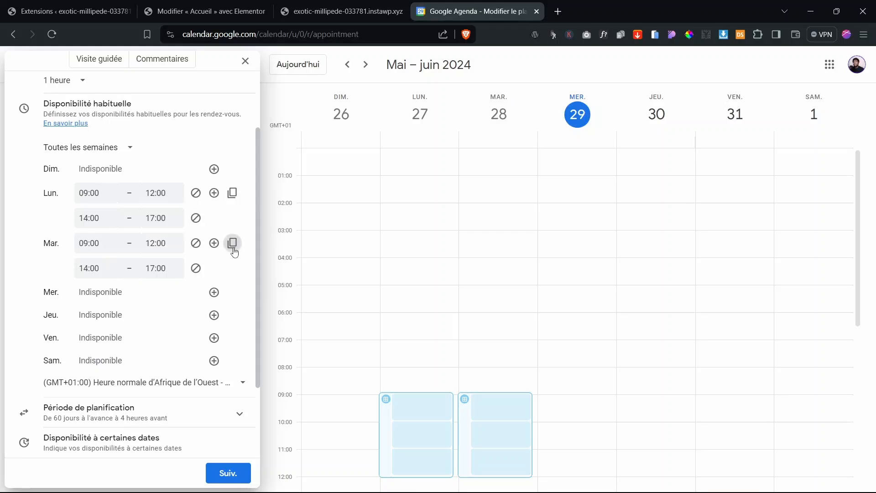
click(215, 296)
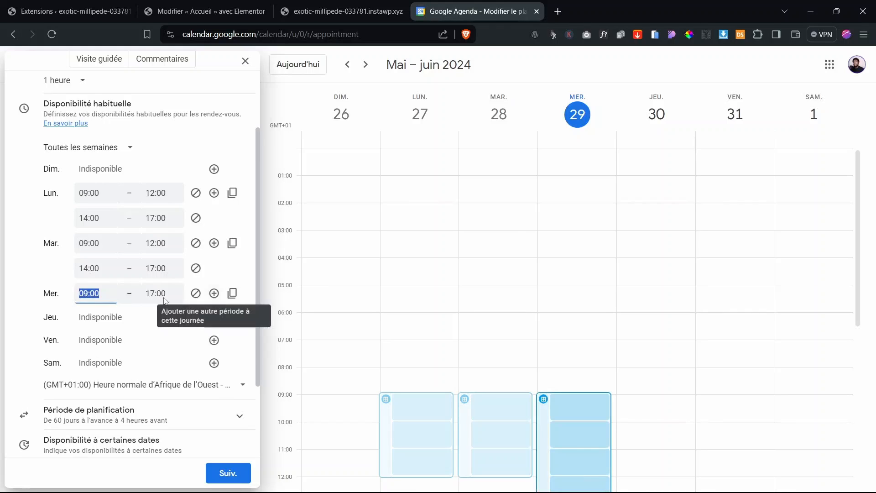
click(233, 246)
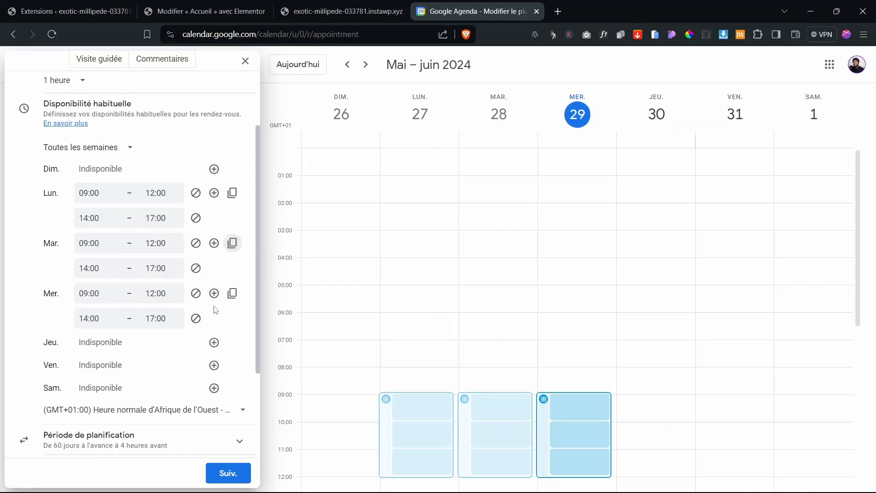
click(213, 343)
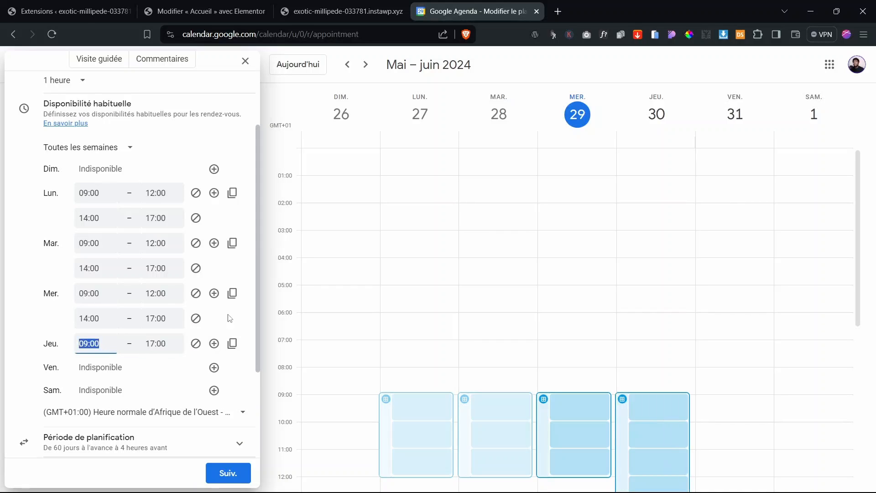
click(232, 294)
click(232, 344)
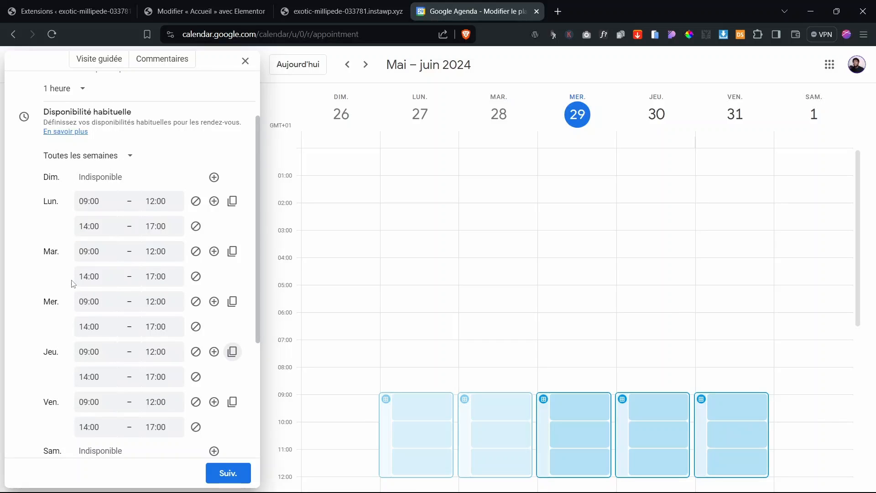
Step: Check the time zone list and keep the Lagos time zone
scroll(71, 284, down, 4)
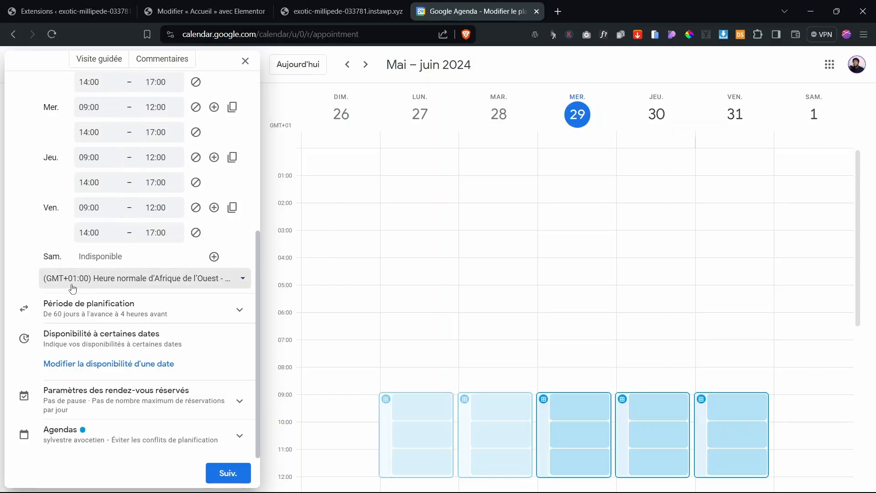
click(72, 285)
click(73, 287)
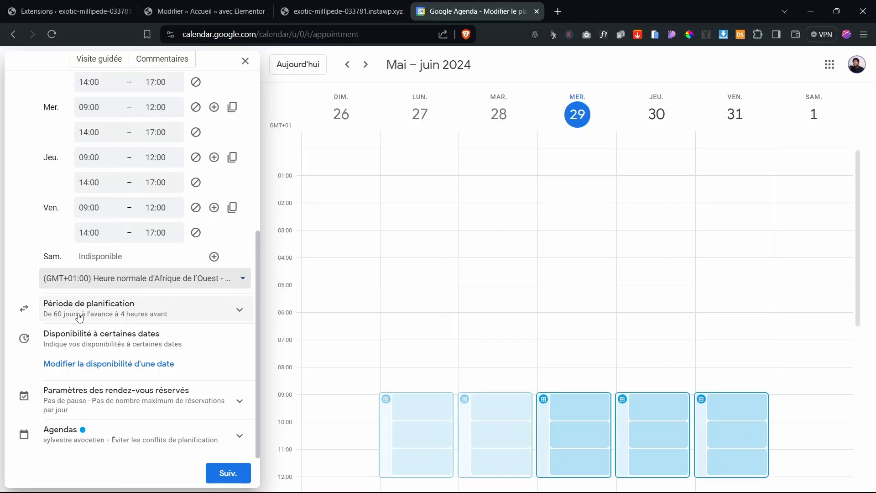
Step: Extend the booking window from 60 to 90 days, keeping the 4-hour minimum notice
click(131, 313)
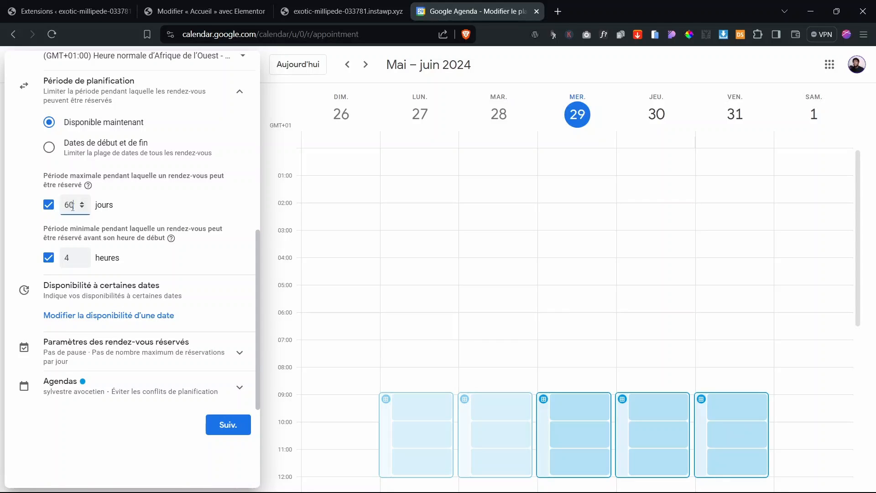
drag(73, 205, 66, 207)
double_click(68, 258)
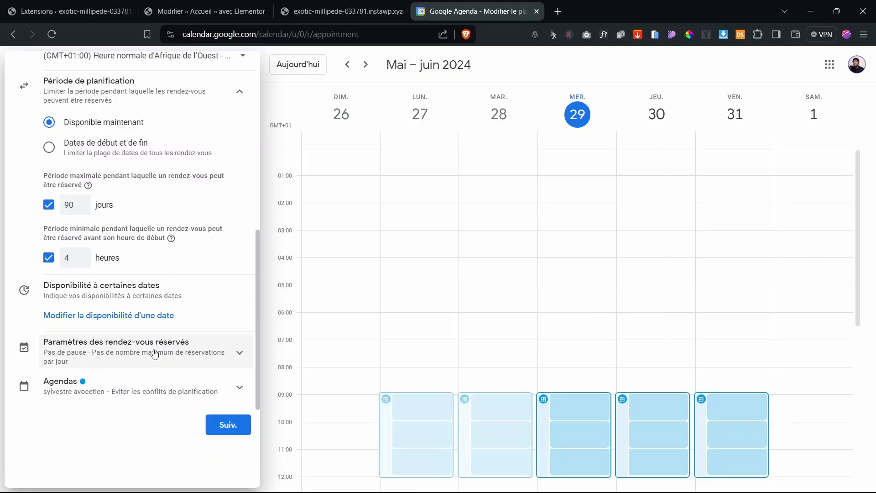
click(182, 354)
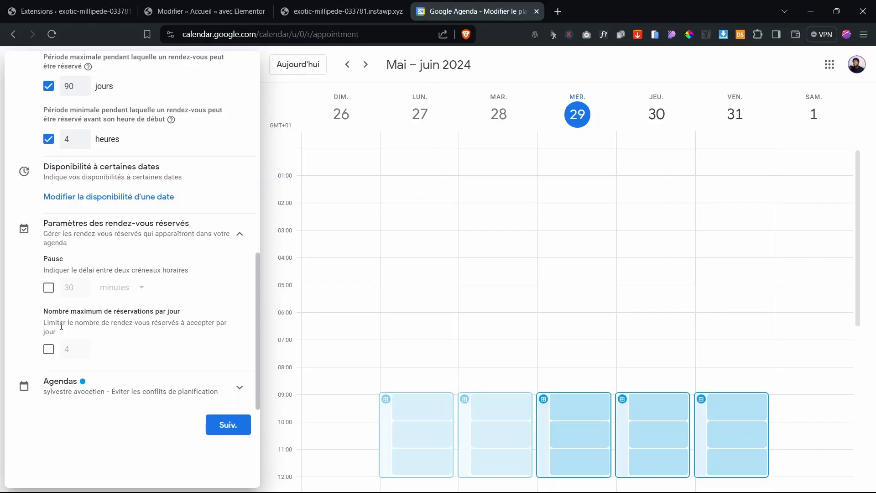
Step: Turn on a 20-minute pause between appointments
click(49, 288)
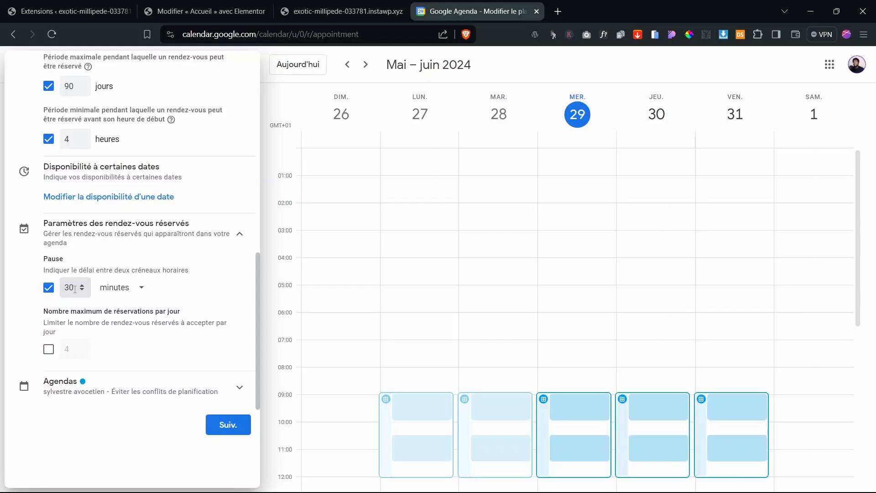
double_click(75, 289)
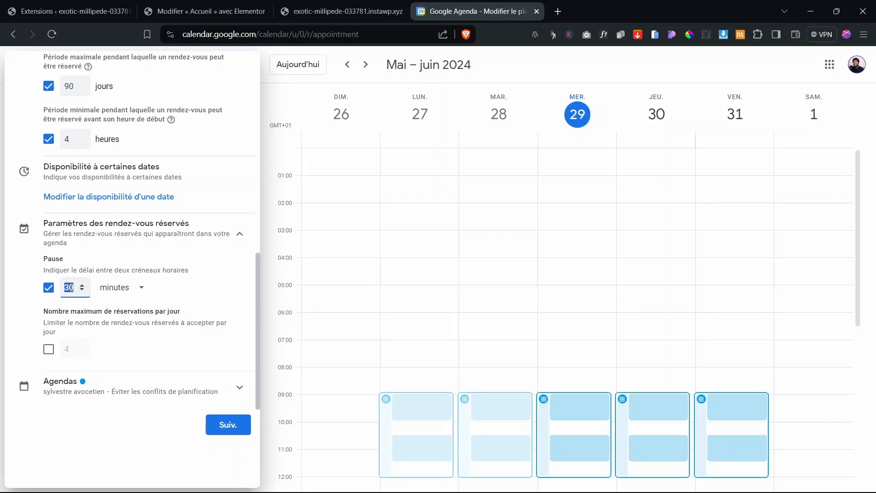
click(72, 287)
text(2)
double_click(72, 288)
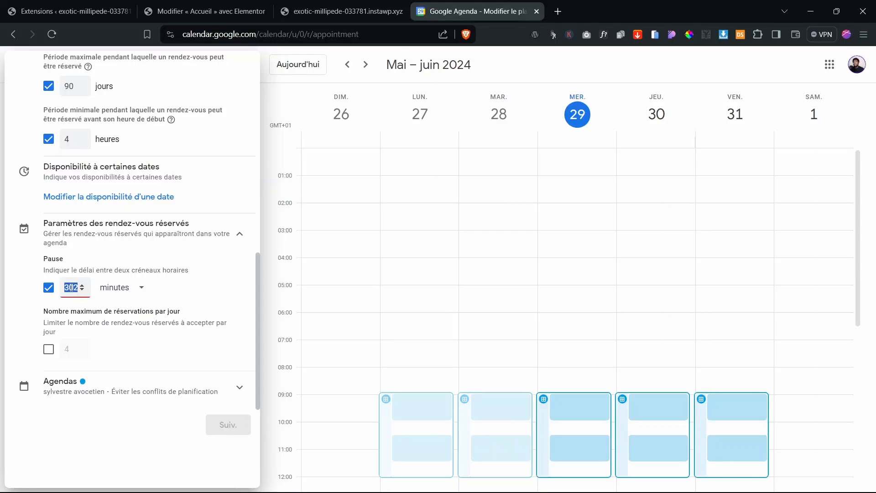
text(20)
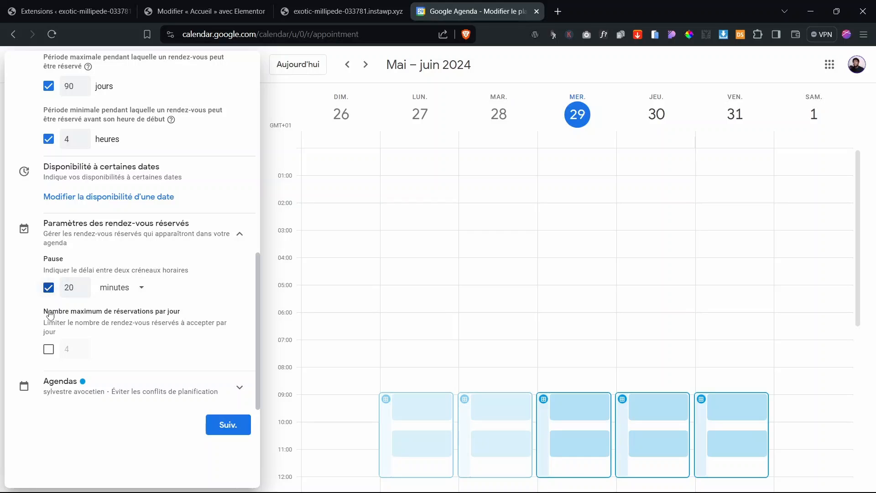
Step: Cap bookings at 4 per day and check the Agendas section
click(50, 350)
scroll(155, 337, up, 1)
scroll(154, 337, down, 1)
click(136, 389)
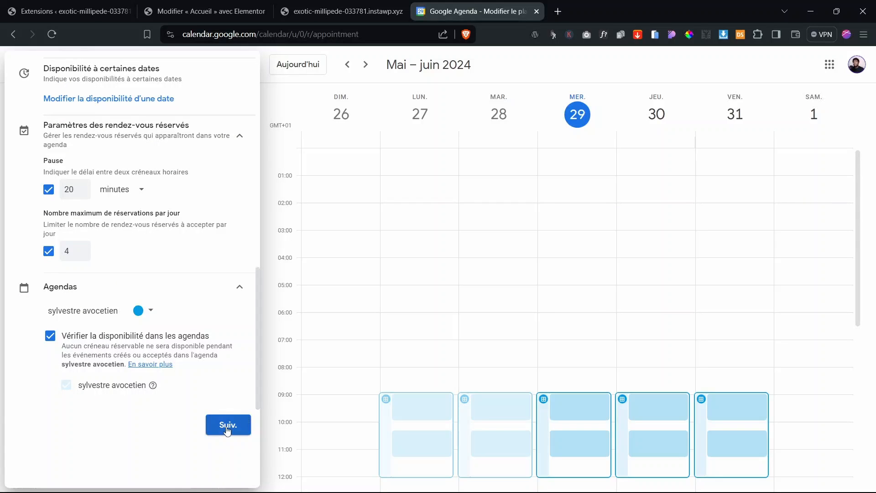
click(165, 285)
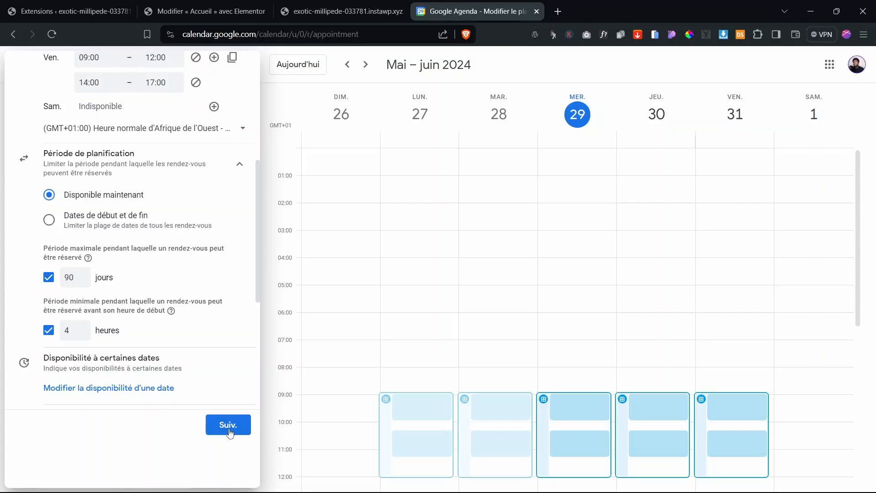
Step: Set the booking page's meeting location to Google Meet video conferencing
click(228, 425)
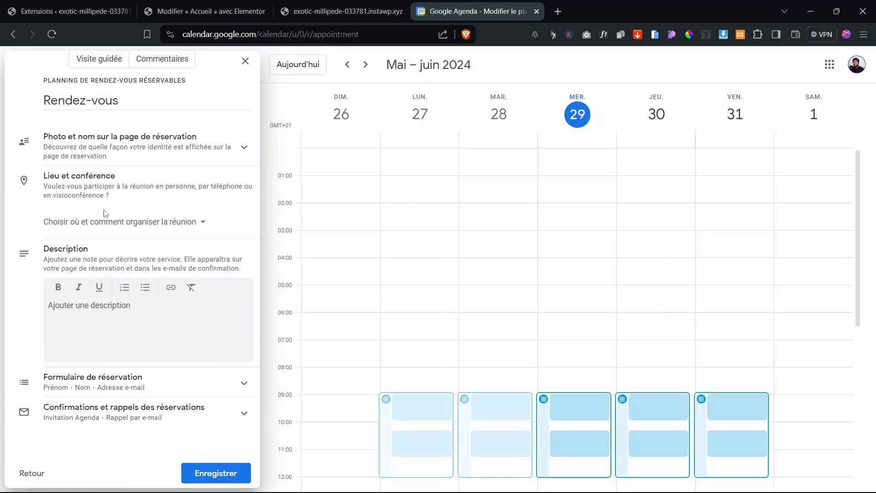
click(93, 142)
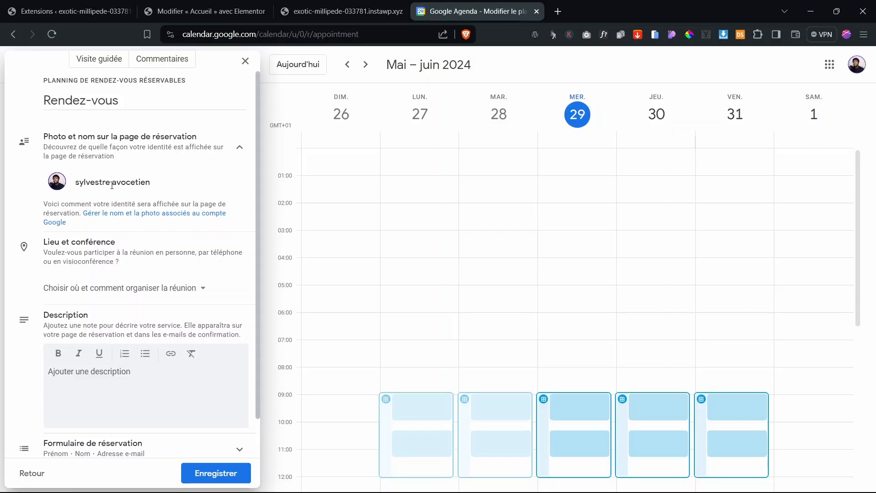
click(124, 155)
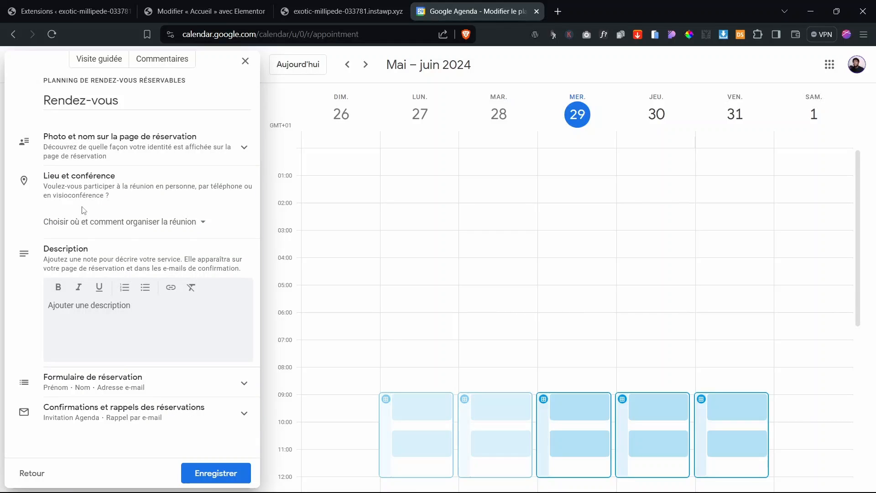
click(120, 228)
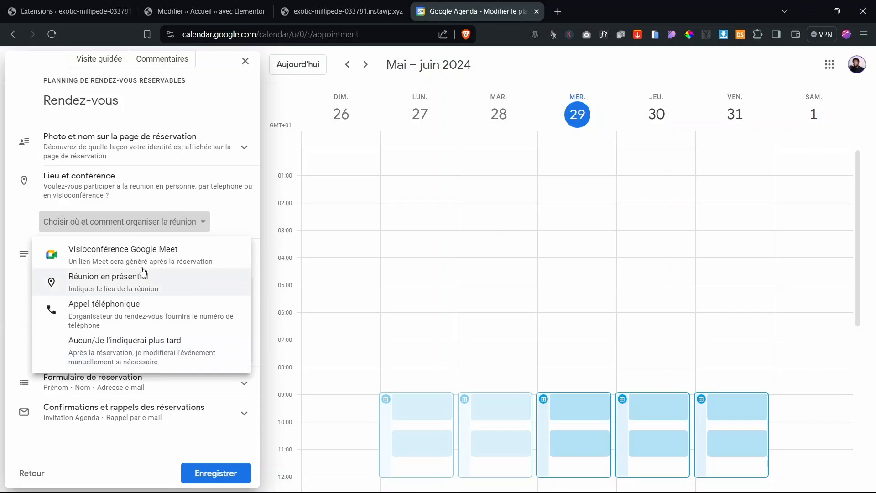
click(111, 258)
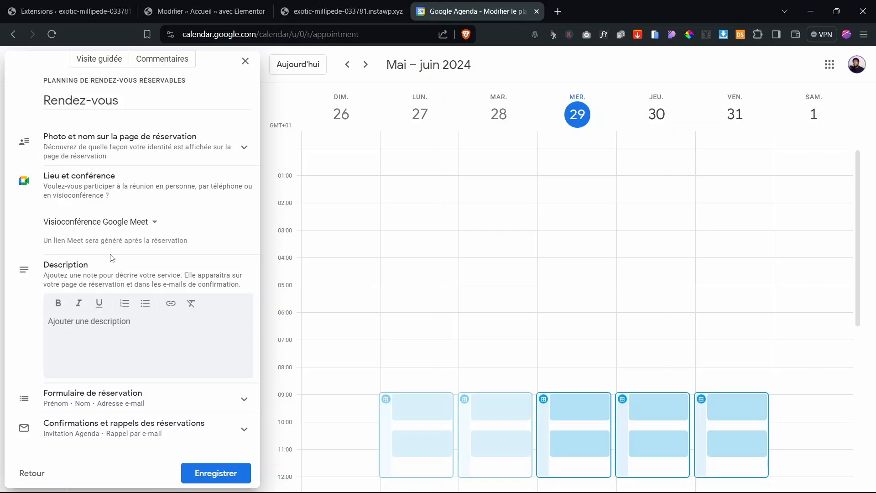
Step: Paste the Lorem ipsum paragraph as the schedule description
click(202, 320)
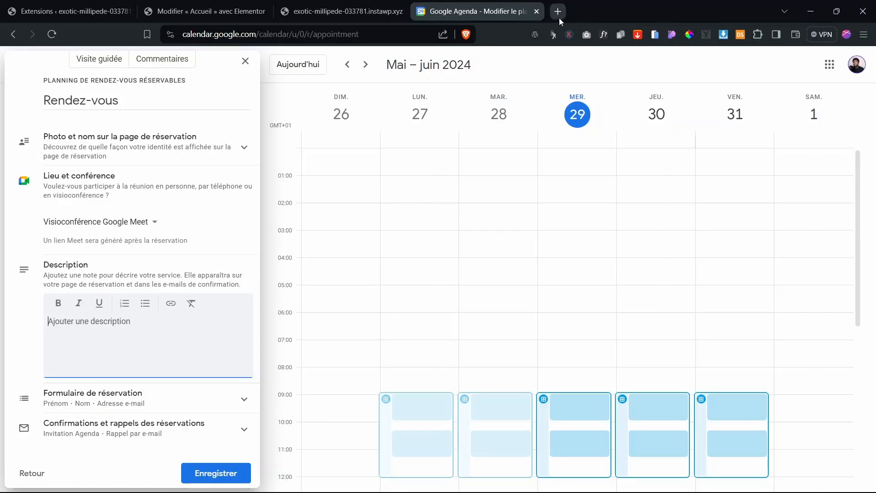
text(Sed efficitur enim quis risus tempus, a dignissim elit consectetur. Mauris in lacus sapien. Maecenas mauris orci, volutpat ac mollis ut, finibus sed magna. Phasellus nec felis vitae arcu finibus pretium et a enim. Pellentesque tortor lectus, euismod eget lobortis accumsan, eleifend quis est.)
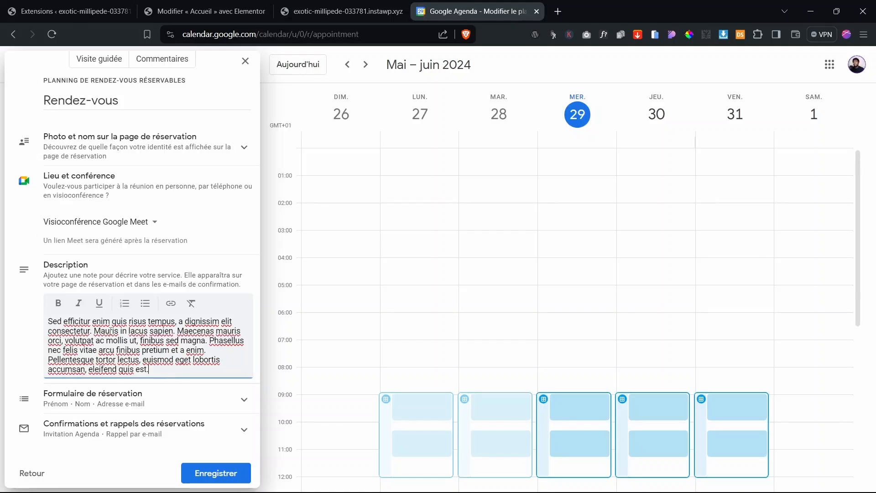
click(103, 399)
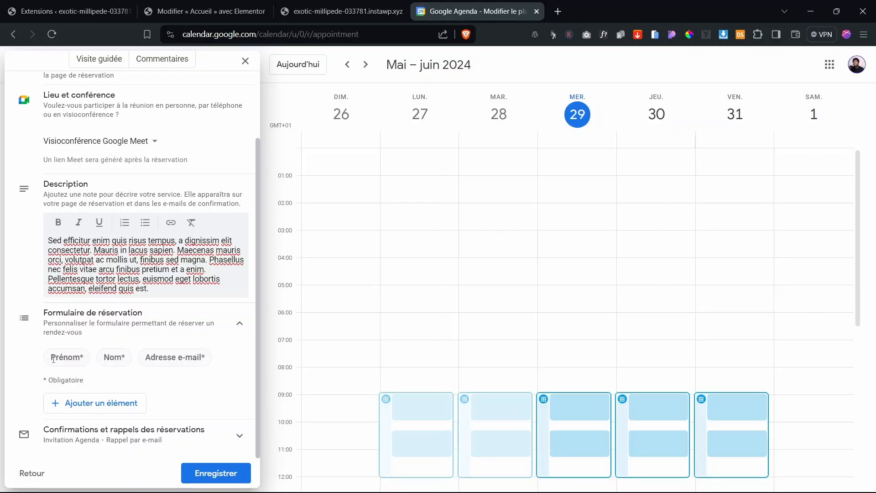
Step: Add a required Numéro de téléphone field to the booking form
click(83, 407)
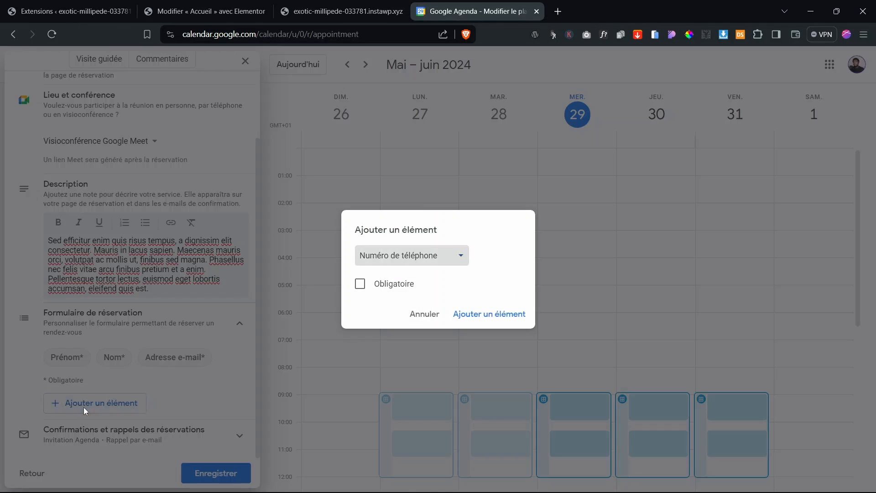
click(363, 285)
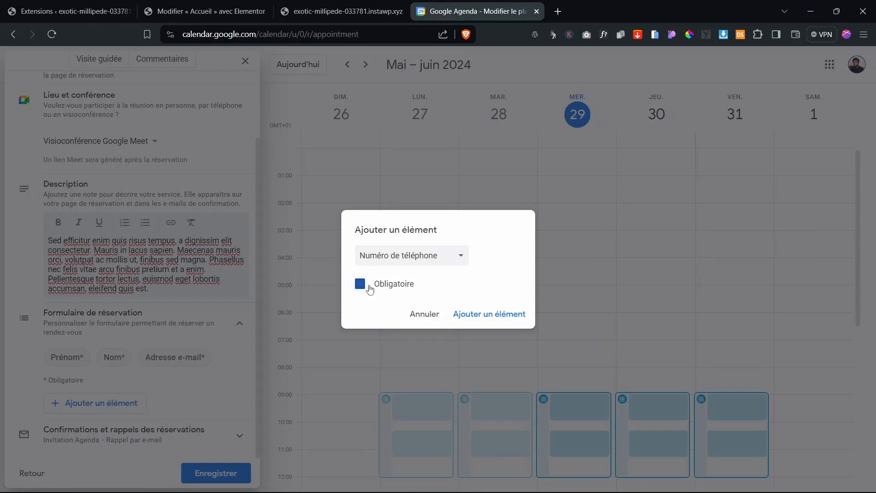
click(470, 318)
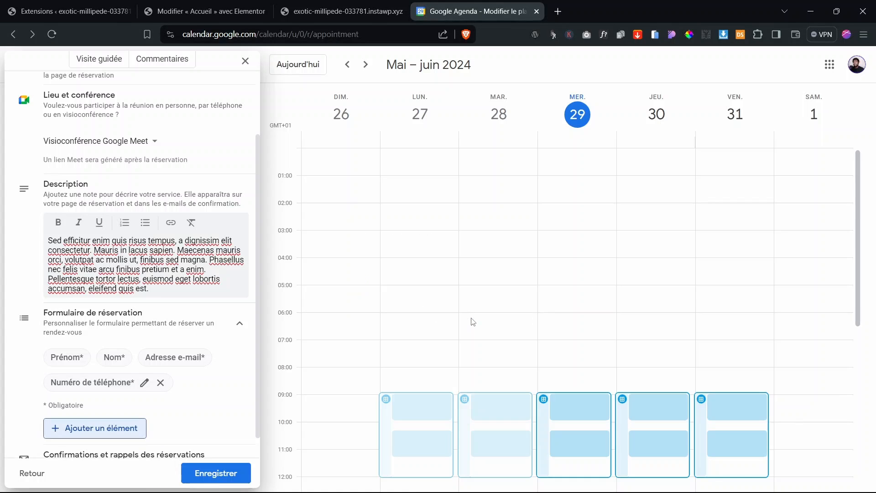
scroll(169, 360, down, 1)
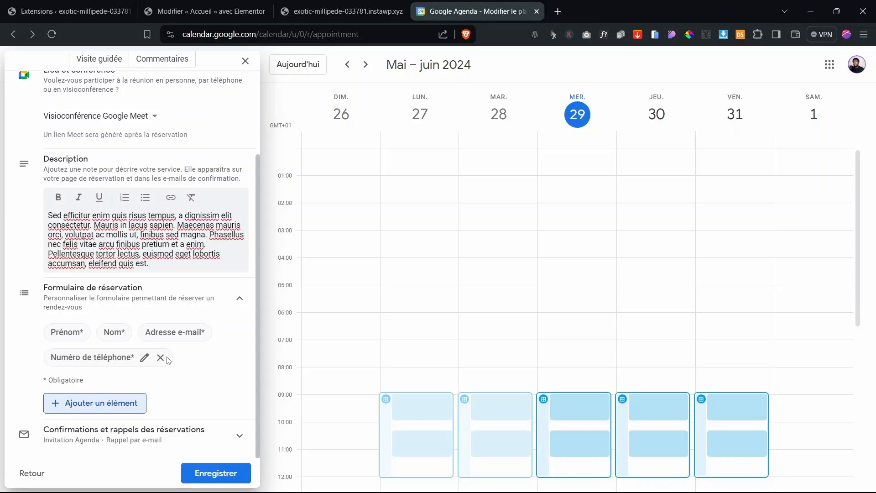
Step: Discard a second custom form field and save the Rendez-vous schedule
click(104, 404)
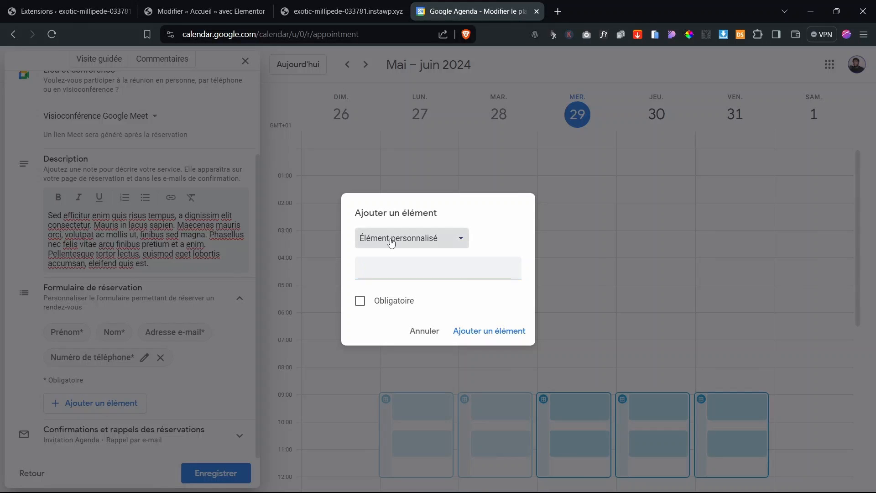
click(391, 240)
click(398, 284)
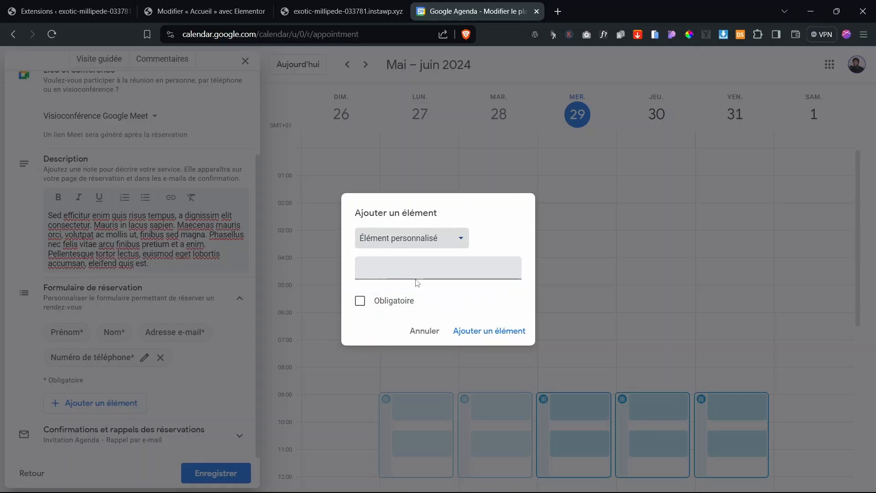
click(424, 331)
click(95, 441)
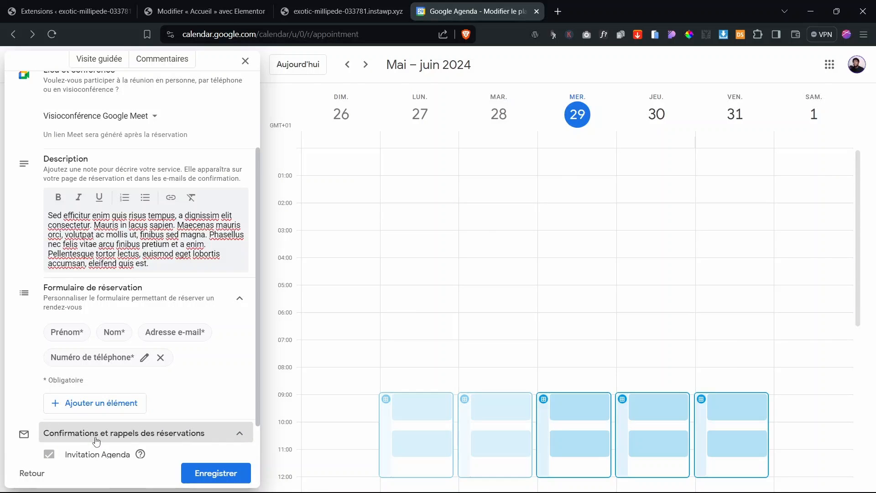
scroll(96, 441, down, 1)
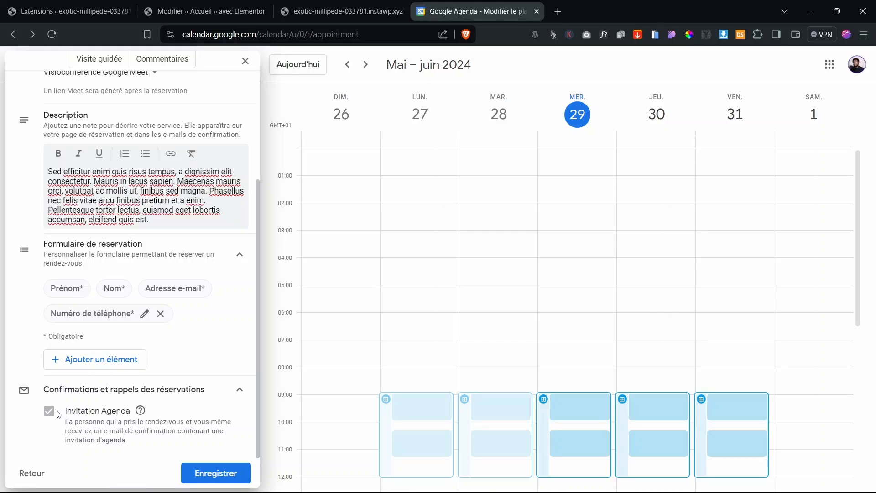
click(226, 474)
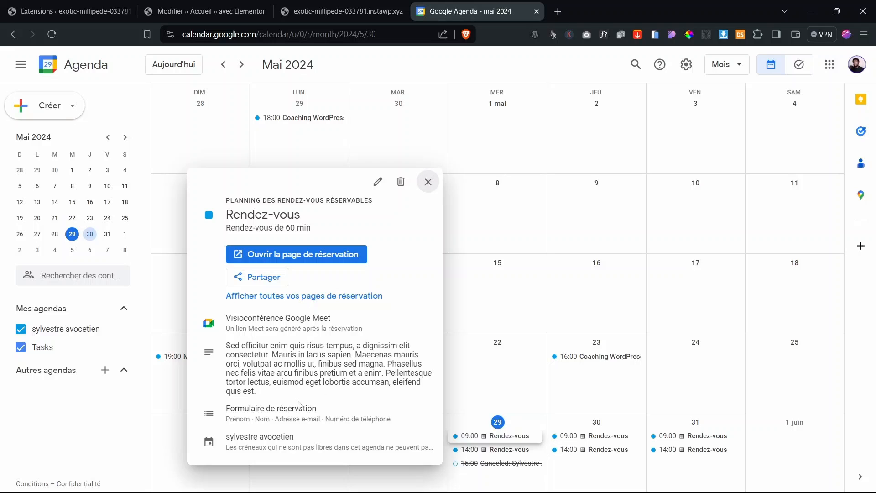
Step: Open the Rendez-vous booking page in a new tab to check its 09:00, 10:20, 14:00, 15:20 slots
middle_click(303, 253)
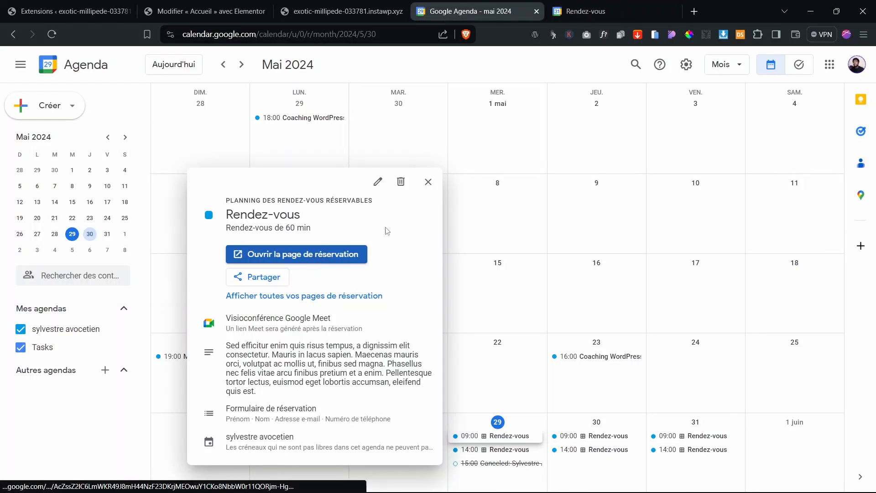
click(653, 4)
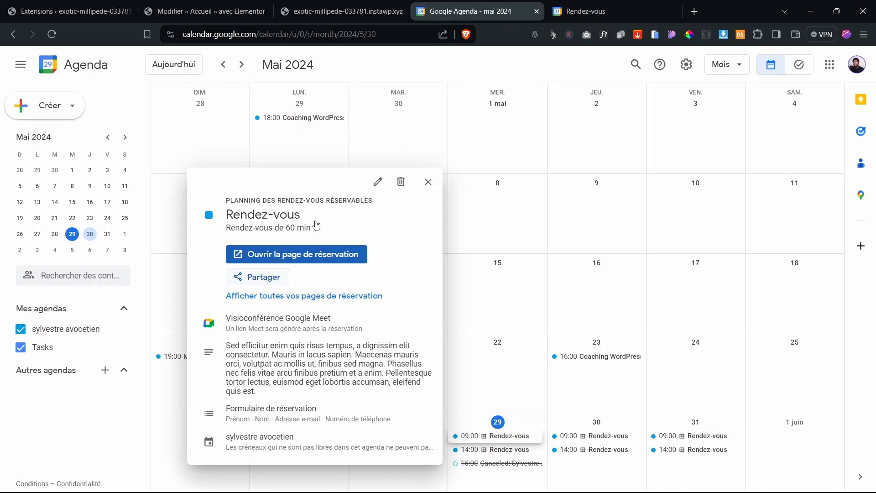
click(567, 6)
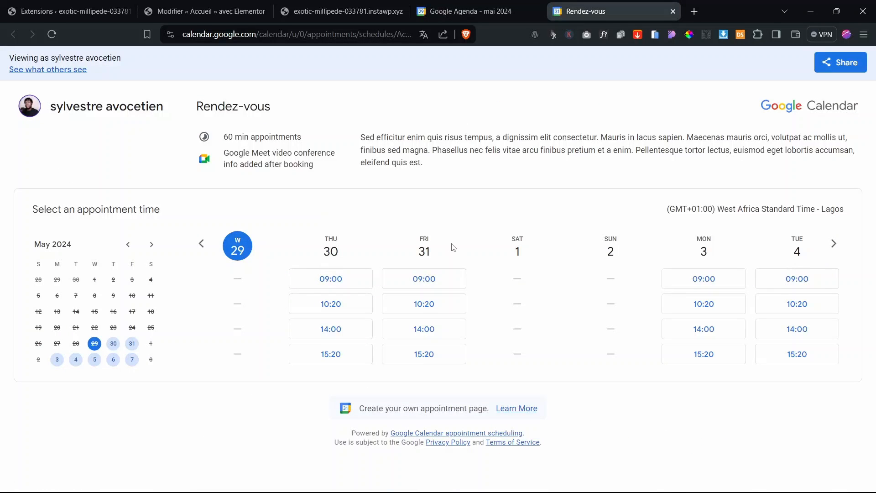
click(466, 11)
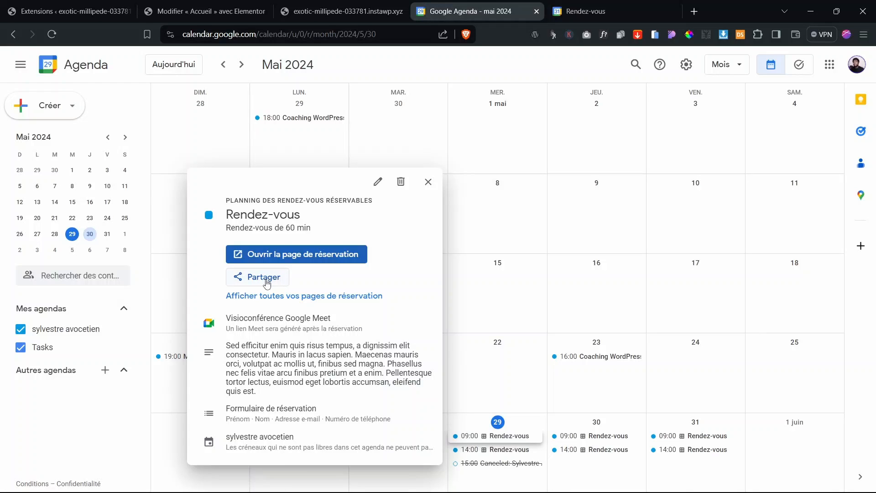
Step: Open the booking page's 'Intégrer dans un site Web' options and expand 'Bouton avec pop-up'
click(242, 280)
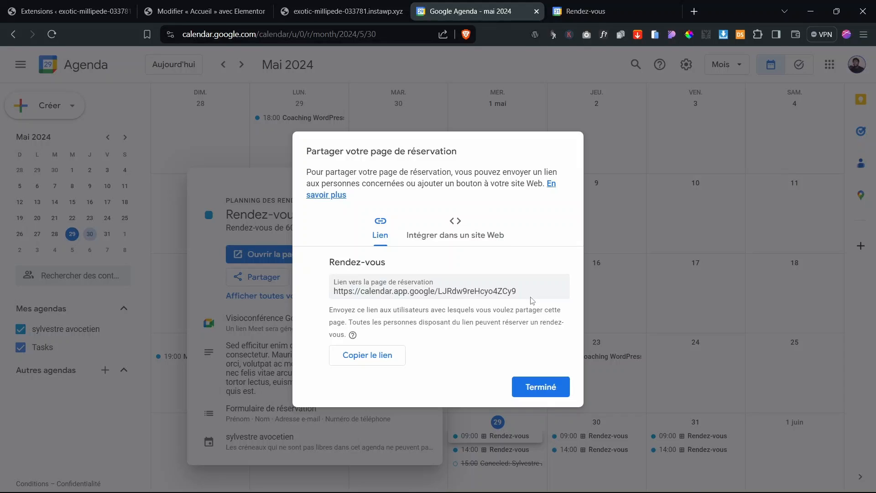
click(564, 4)
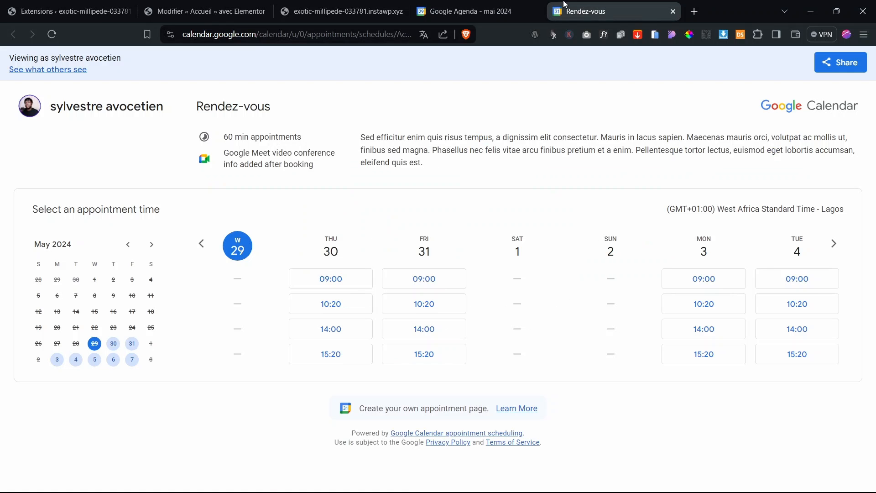
click(470, 11)
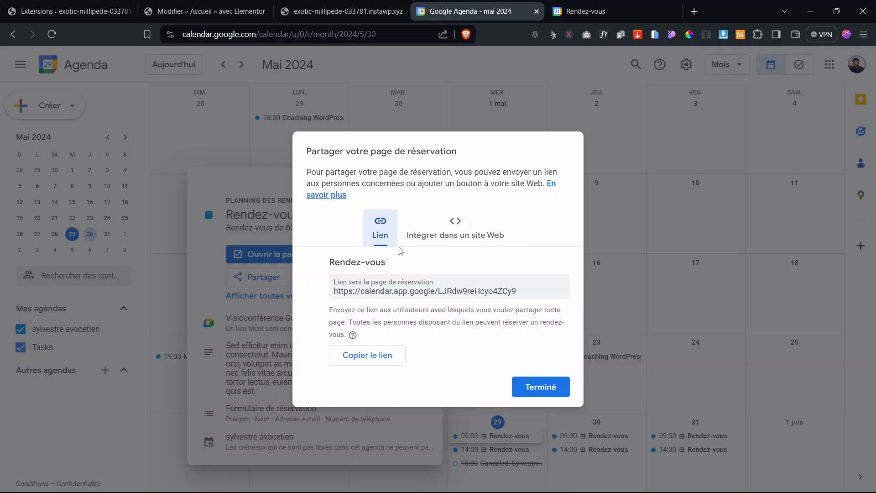
click(466, 232)
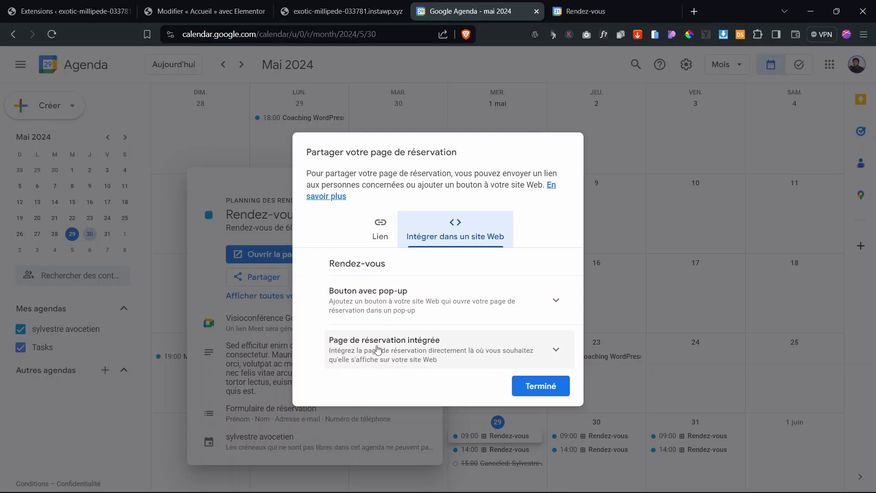
click(430, 309)
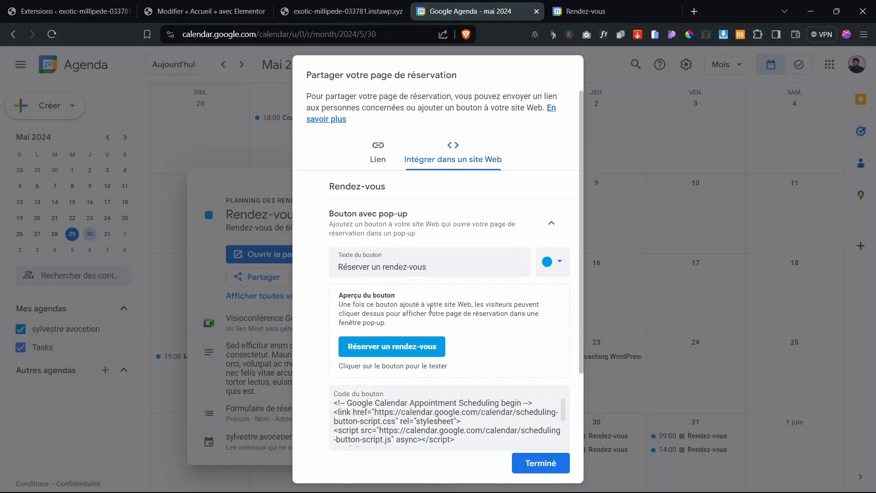
Step: Check the 'Réserver un rendez-vous' button label and copy the pop-up button embed code
scroll(430, 309, down, 3)
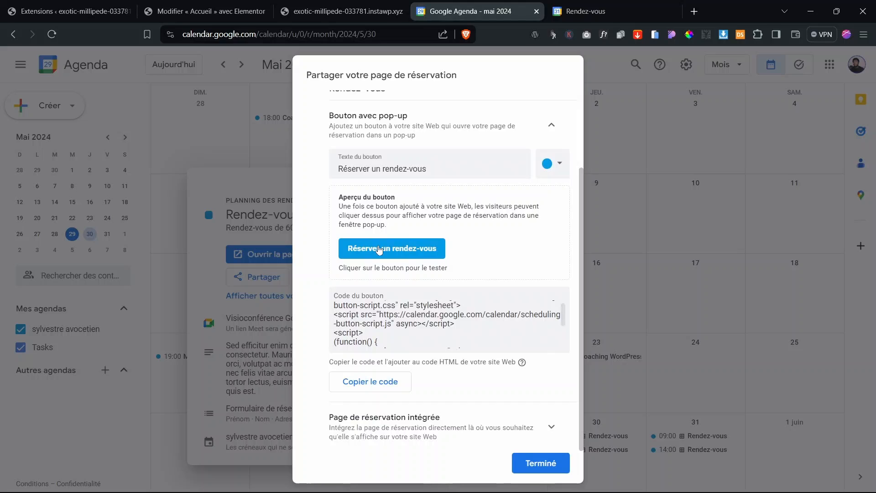
click(443, 166)
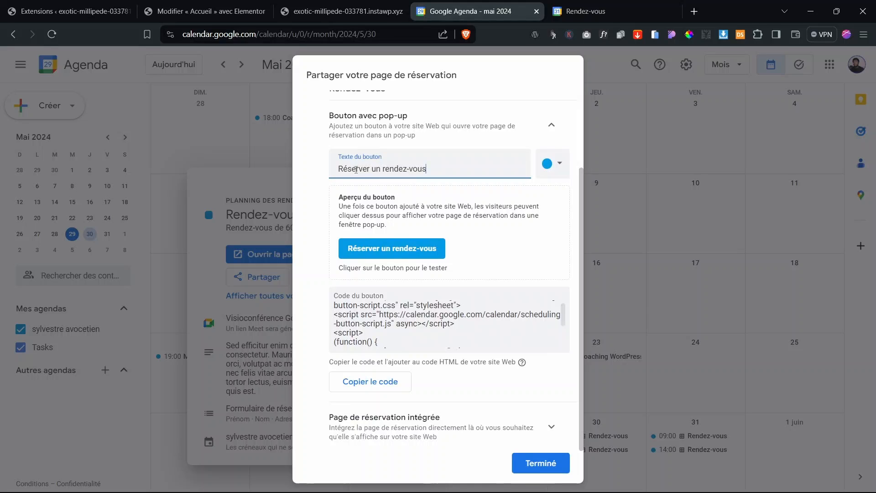
drag(356, 170, 436, 166)
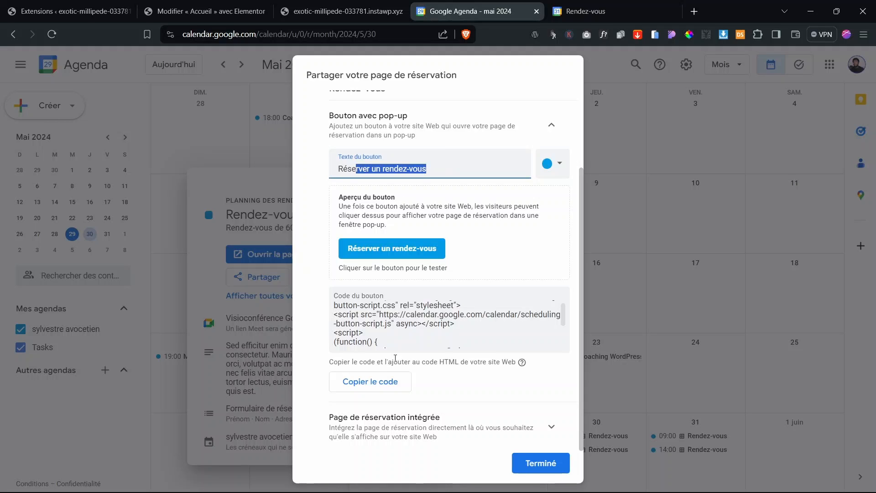
click(390, 391)
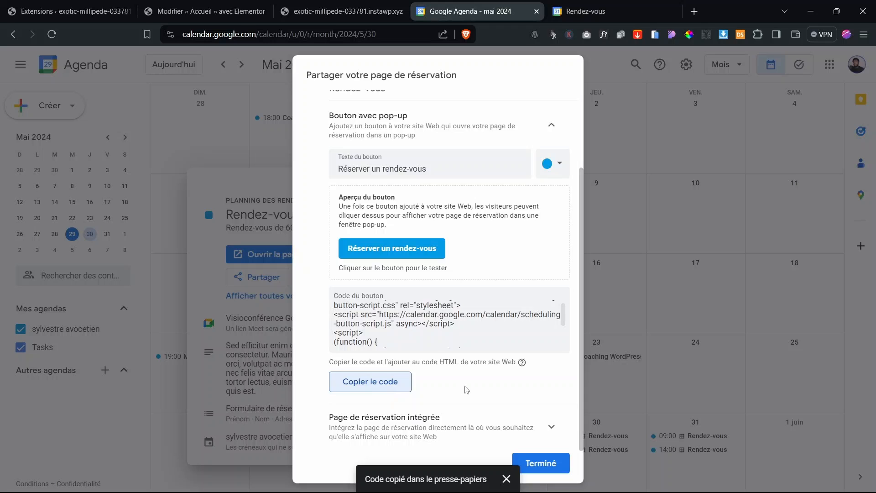
click(390, 391)
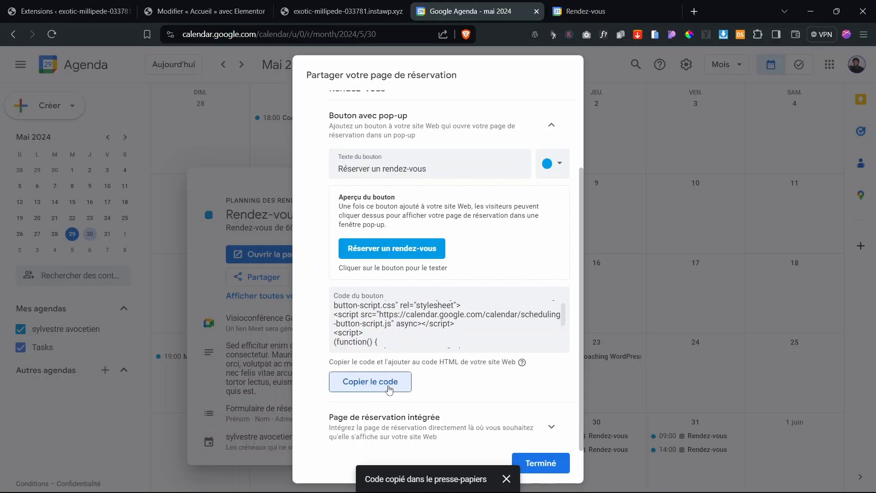
click(313, 4)
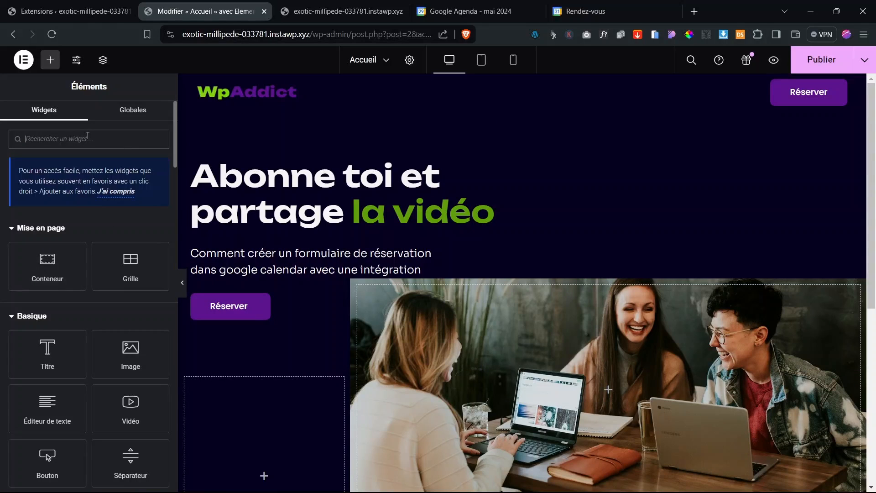
Step: Drop an HTML widget below the hero description, paste the booking-button code, and publish
text(code)
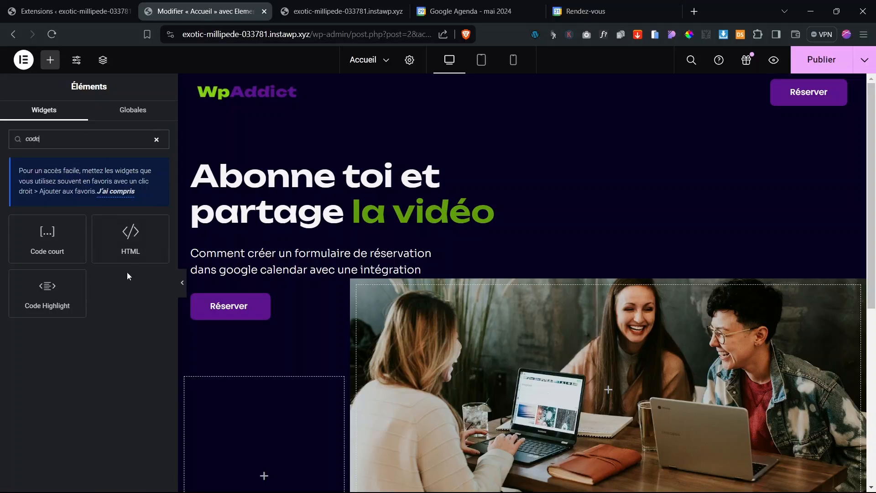
drag(131, 239, 238, 274)
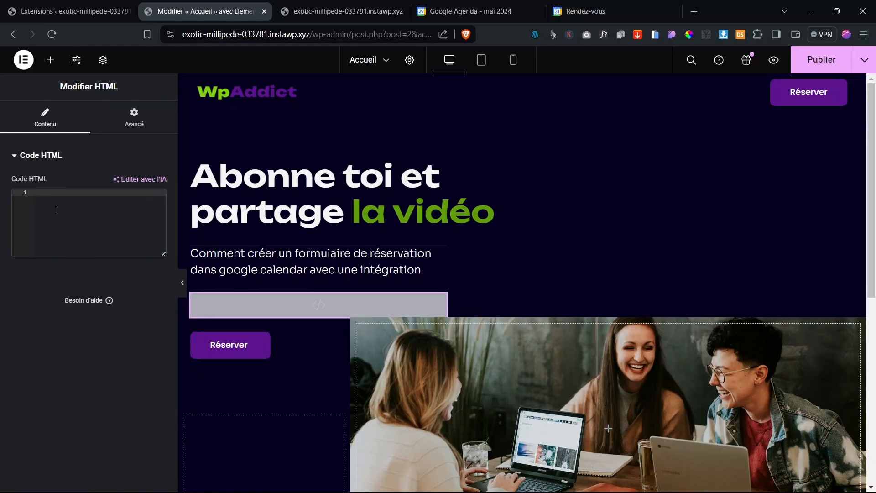
text(<!-- Google Calendar Appointment Scheduling begin --> <link href="https://calendar.google.com/calendar/scheduling-button-script.css" rel="stylesheet"> <script src="https://calendar.google.com/calendar/scheduling-button-script.js" async></script> <script> (function() {   var target = document.currentScript;   window.addEventListener('load', function() {     calendar.schedulingButton.load({       url: 'https://calendar.google.com/calendar/appointments/schedules/AcZssZ2lC6LmWKR49J8mH44NzF23DKrjMEOwuY1CKo8NbbW0r11QORjm-HgBtvmRxJydkMn1nALLyaFp?gv=true',       color: '#039BE5',       label: 'Réserver un rendez-vous',       target,     });   }); })(); </script> <!-- end Google Calendar Appointment Scheduling -->)
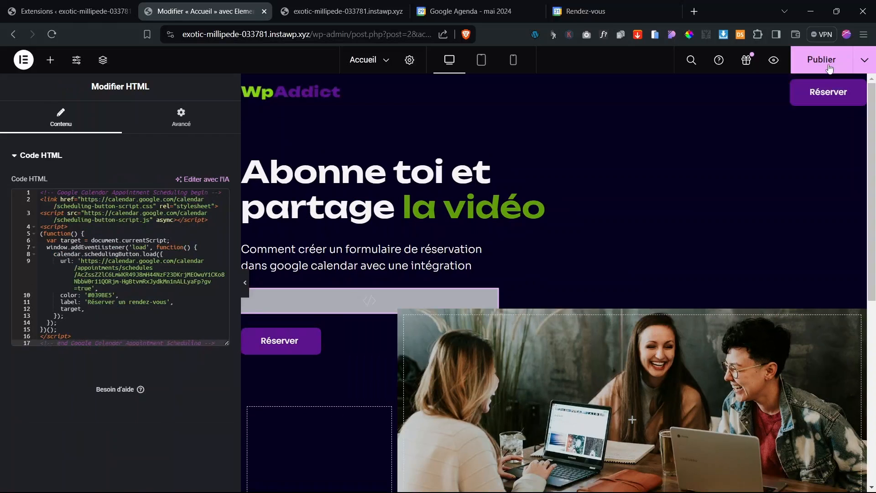
click(821, 60)
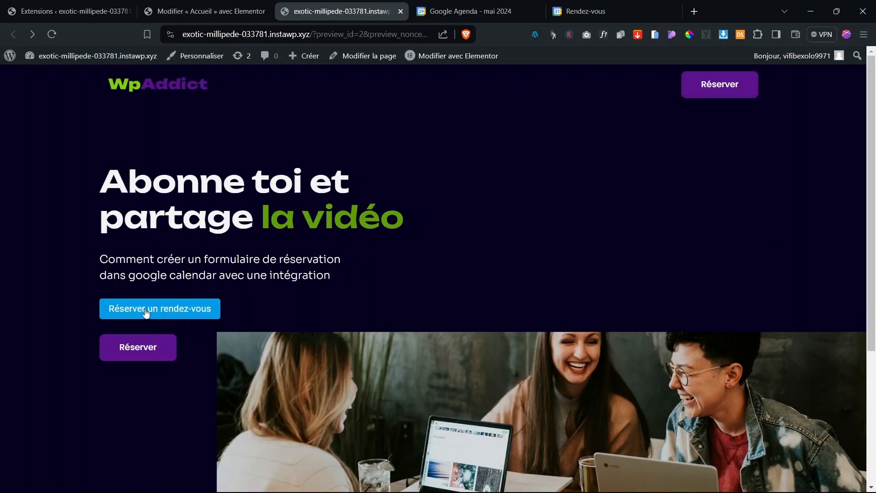
click(147, 310)
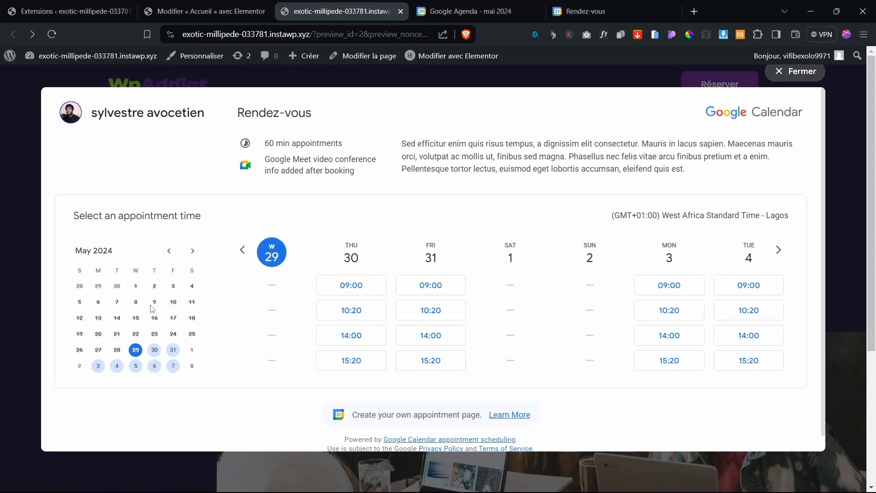
scroll(378, 331, down, 1)
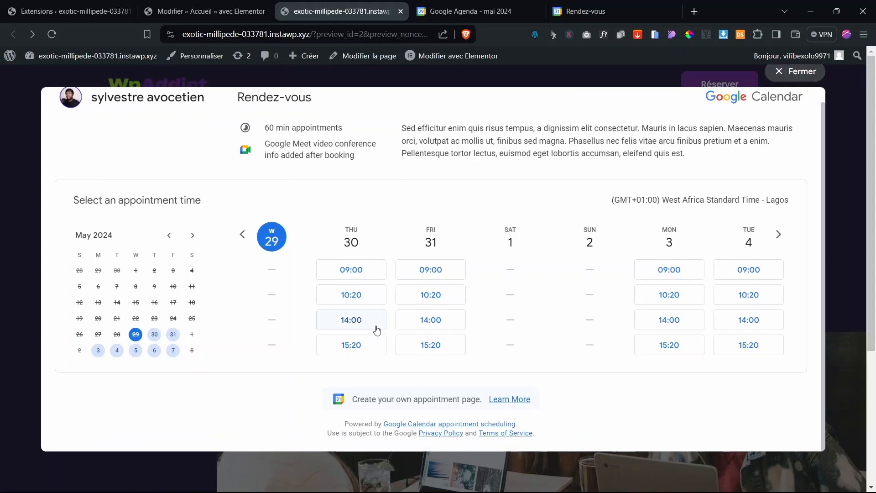
scroll(377, 331, up, 1)
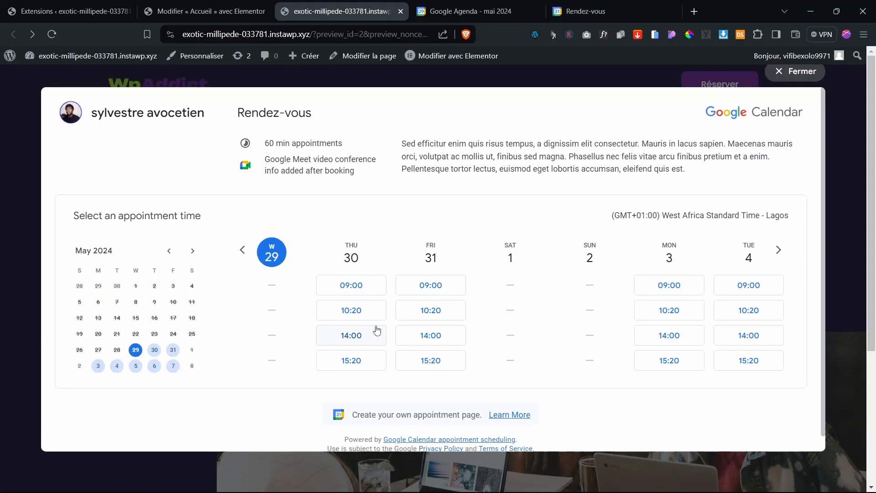
click(795, 80)
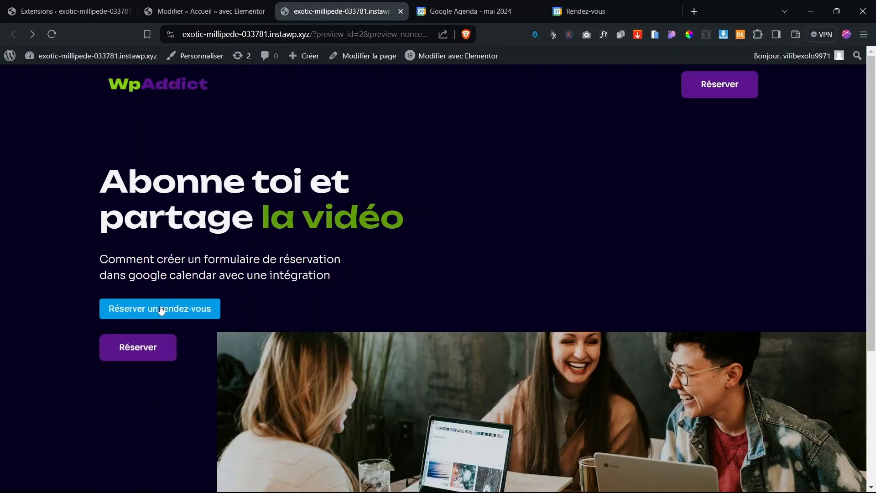
Step: Replace the button colour #039BE5 in the HTML code with the Réserver button's purple #5B138D
click(238, 9)
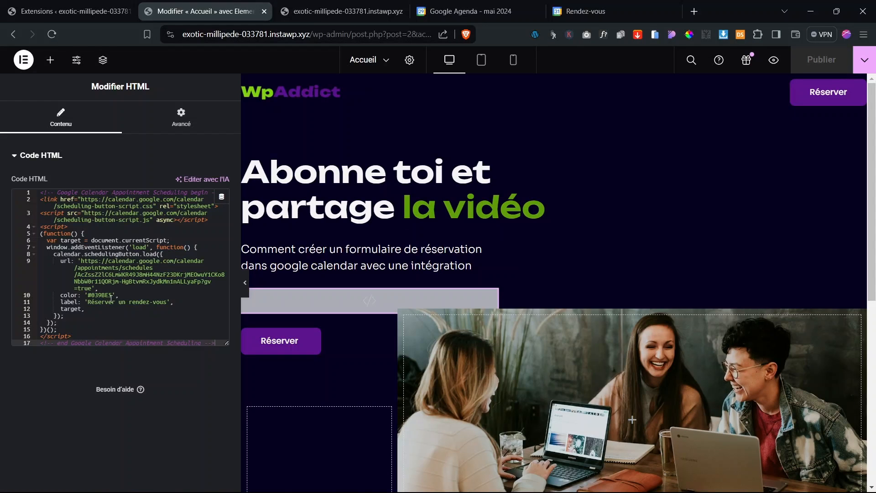
double_click(104, 296)
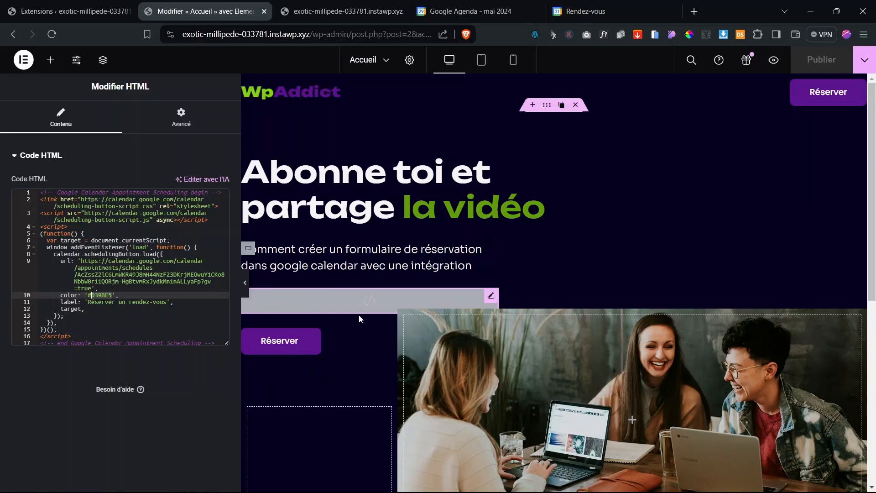
click(369, 340)
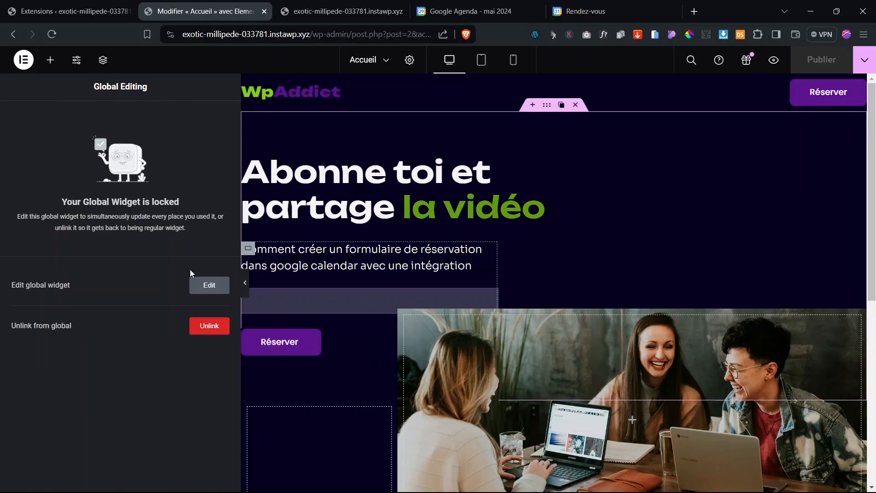
click(209, 285)
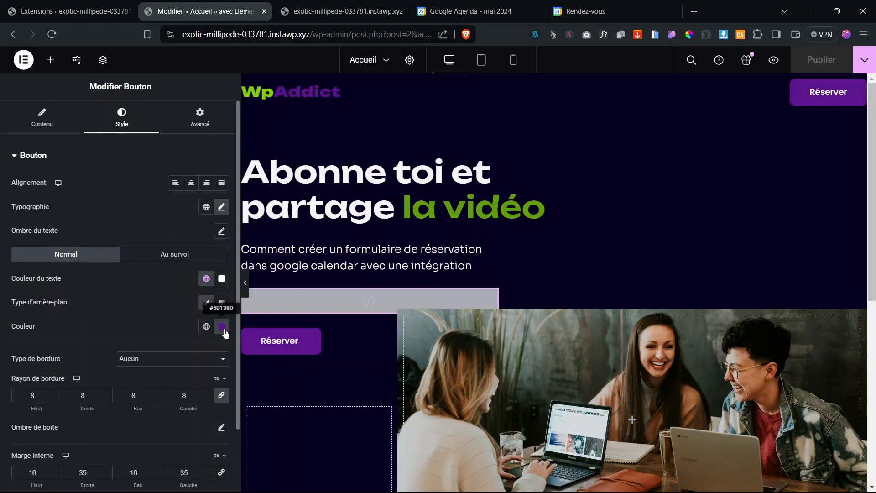
click(223, 328)
key(ctrl+c)
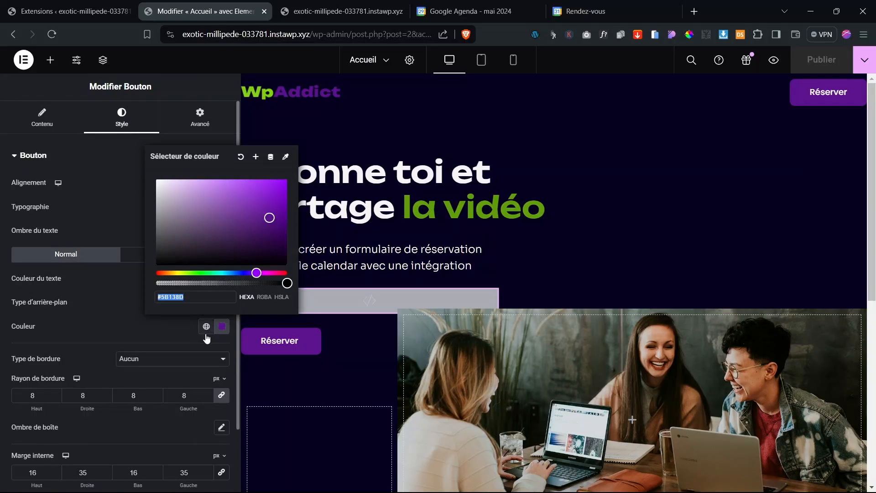
click(340, 305)
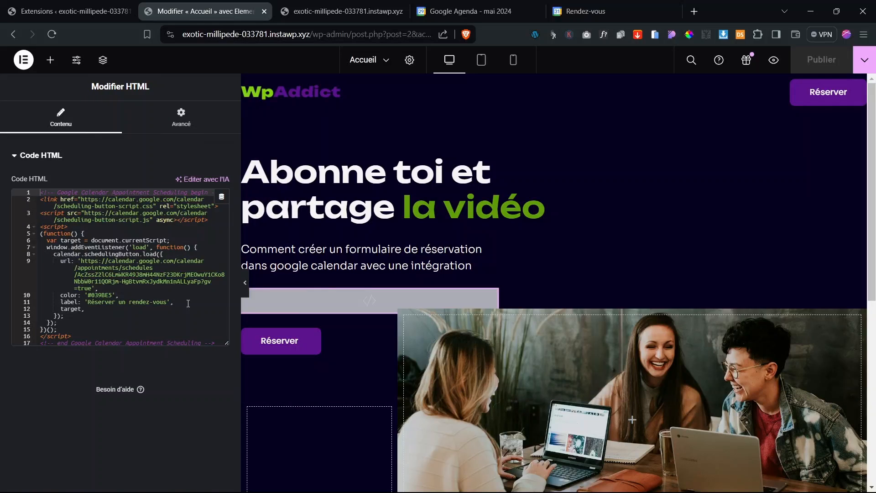
click(113, 296)
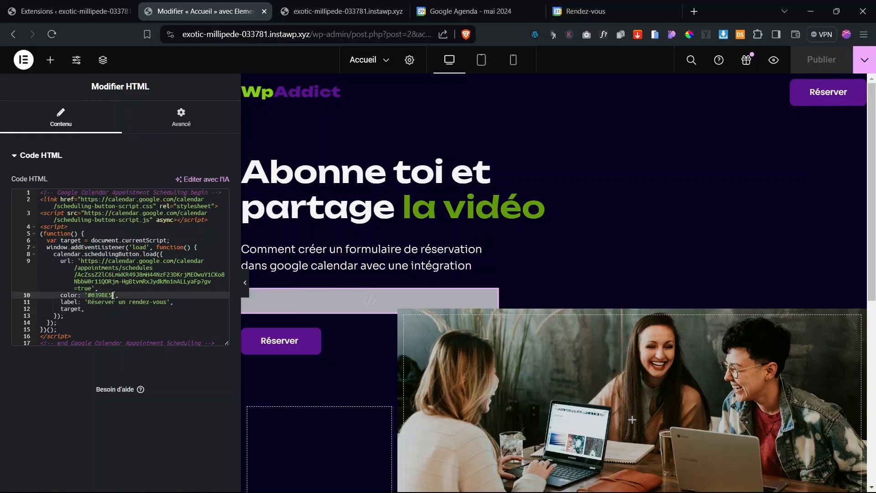
key(ctrl+v)
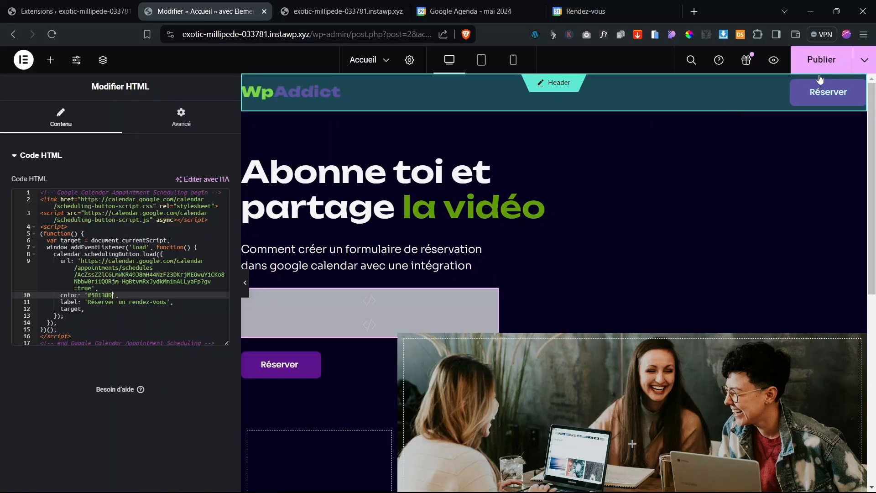
Step: Publish the purple button, then test its booking popup on the homepage preview and close it
click(822, 60)
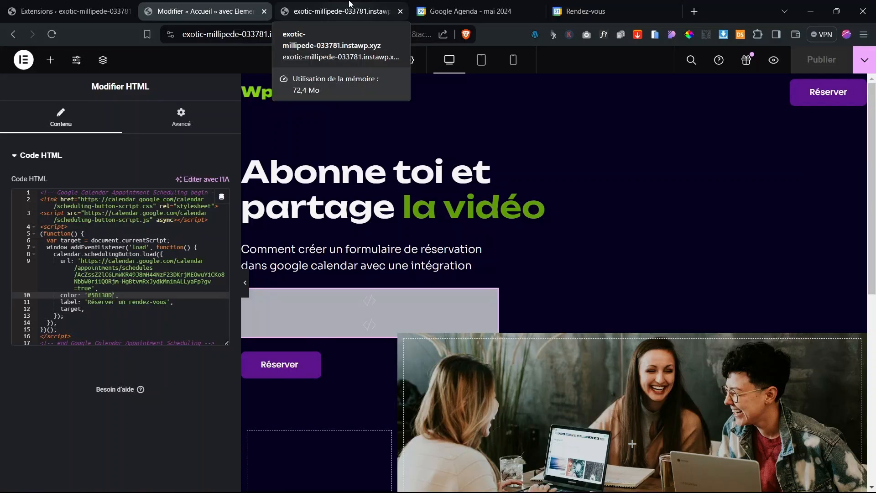
click(349, 4)
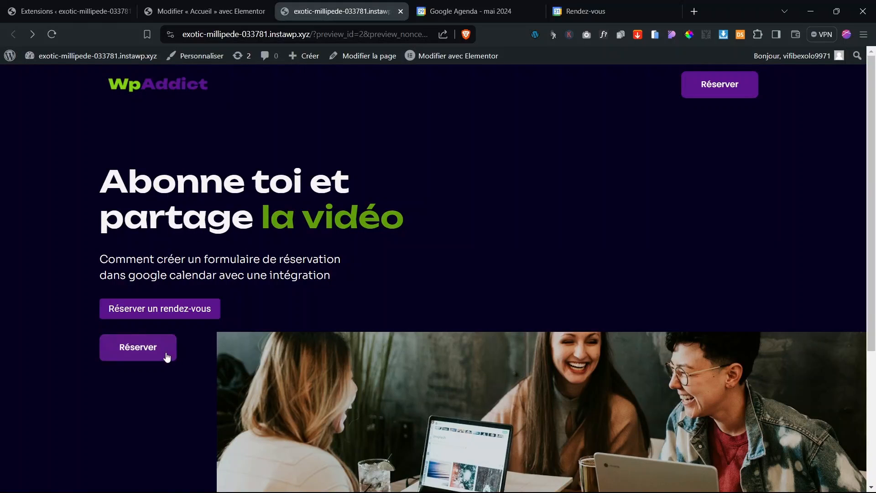
click(166, 313)
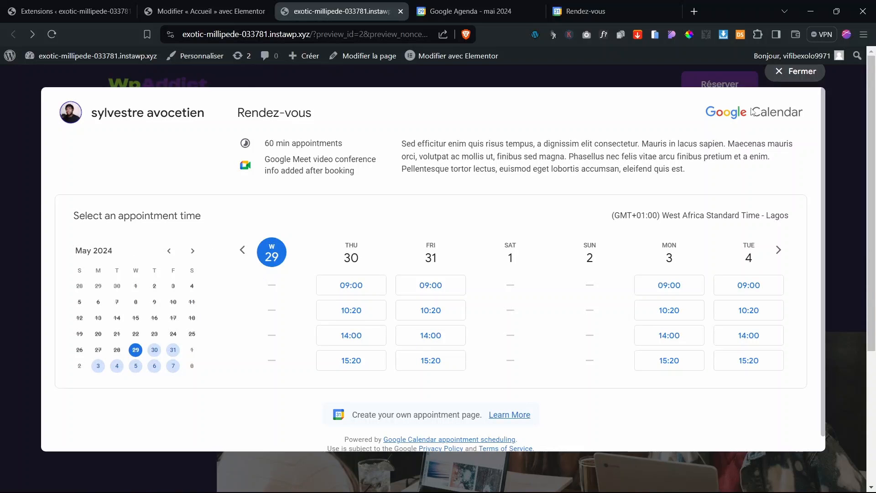
click(783, 72)
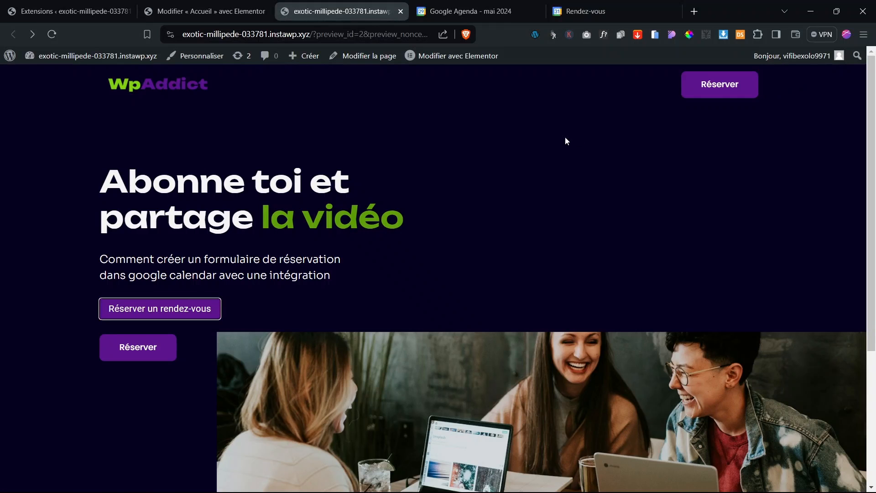
click(438, 282)
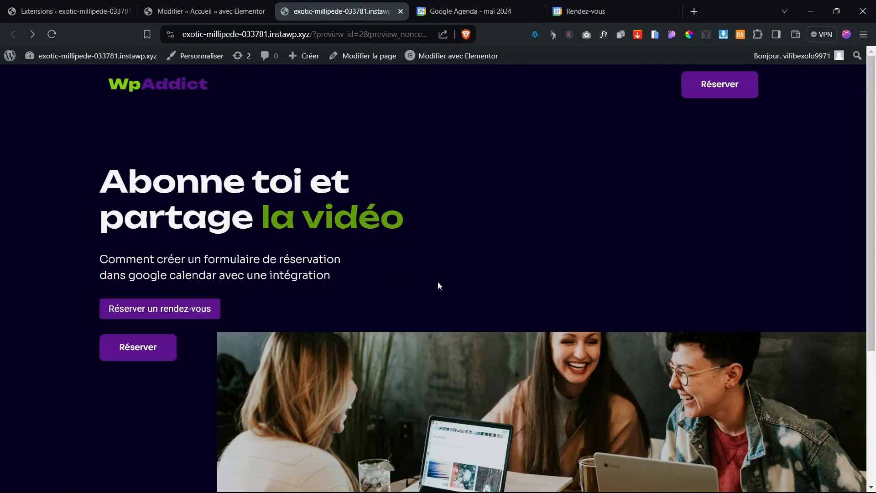
scroll(438, 283, down, 5)
scroll(438, 283, up, 5)
Step: Copy the 'Page de réservation intégrée' iframe code from the booking page's embed options
click(510, 6)
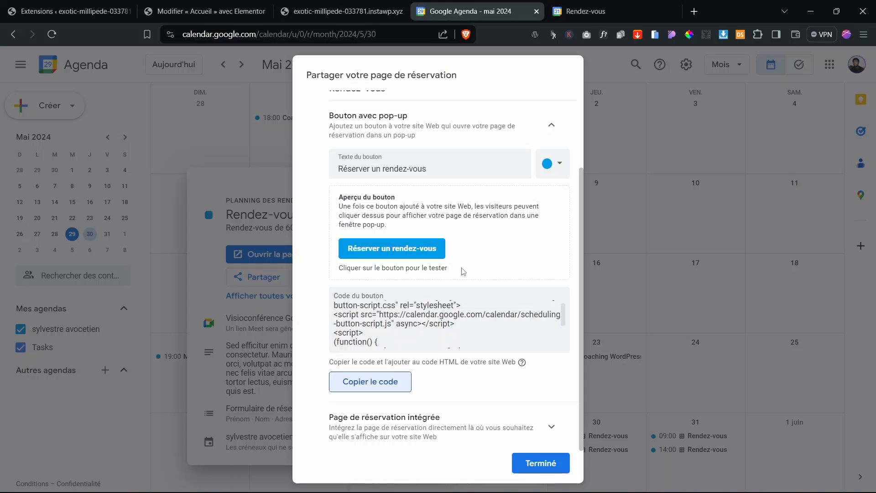
scroll(463, 272, up, 2)
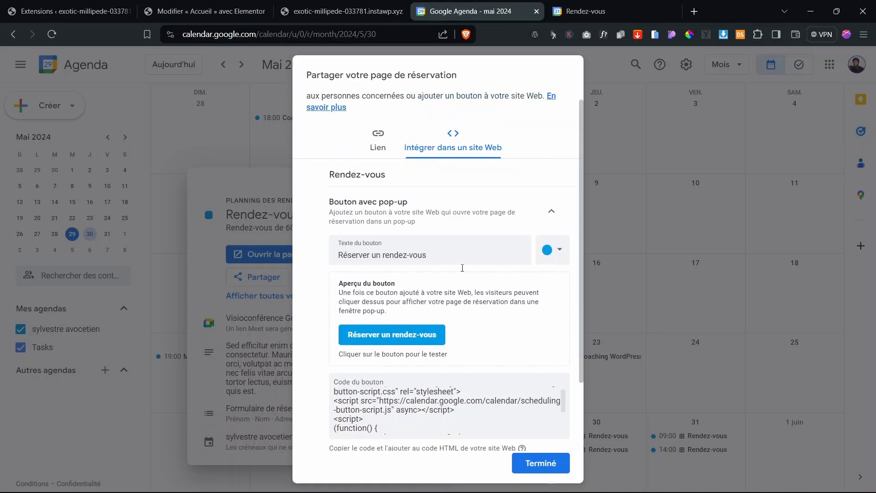
click(441, 214)
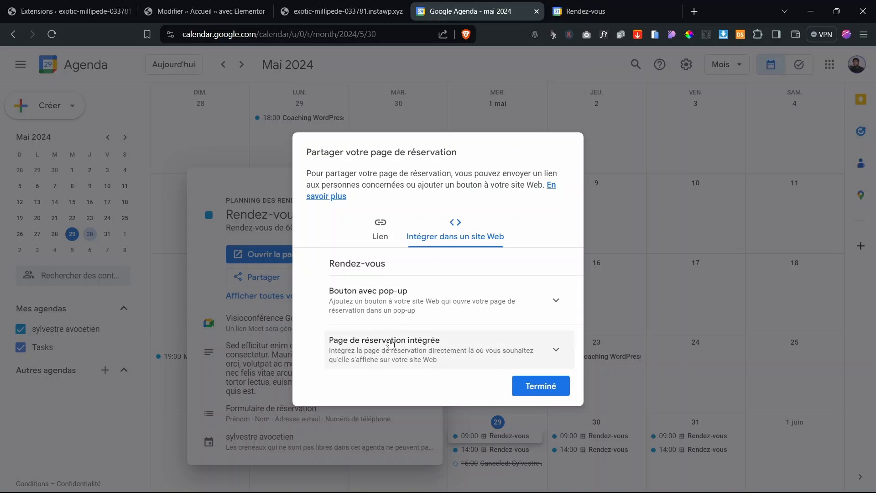
click(416, 351)
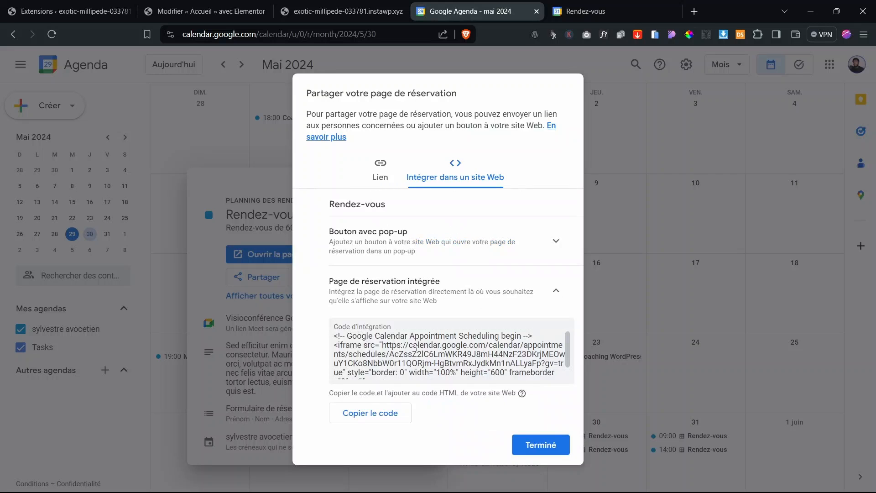
scroll(446, 353, down, 1)
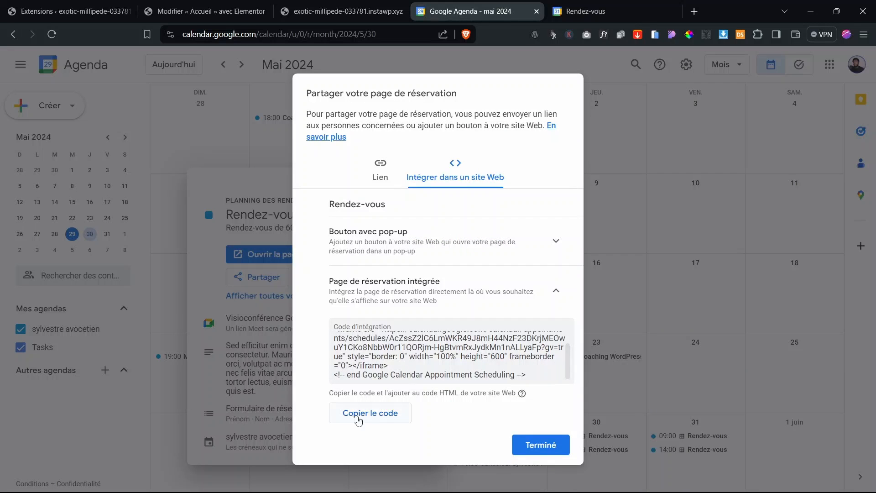
click(376, 418)
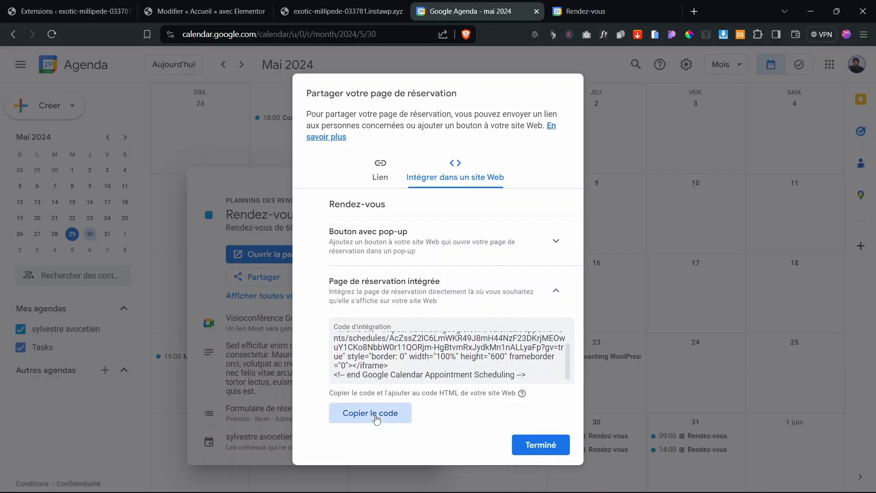
click(352, 8)
click(260, 10)
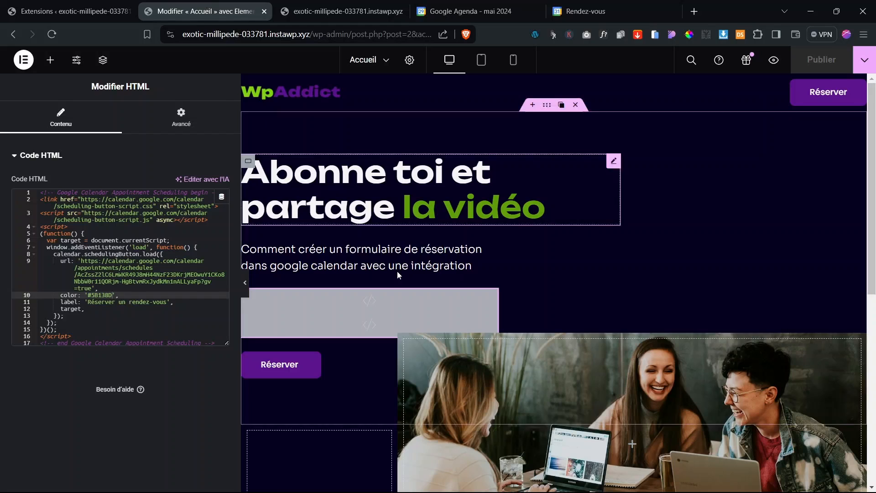
Step: Add a one-column Flexbox container below the image section and drop an HTML widget into it
scroll(401, 276, down, 8)
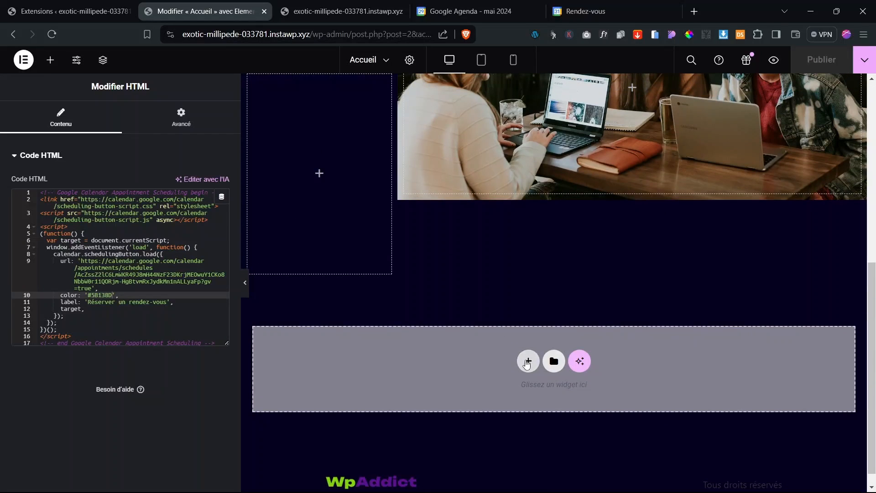
click(528, 363)
click(513, 396)
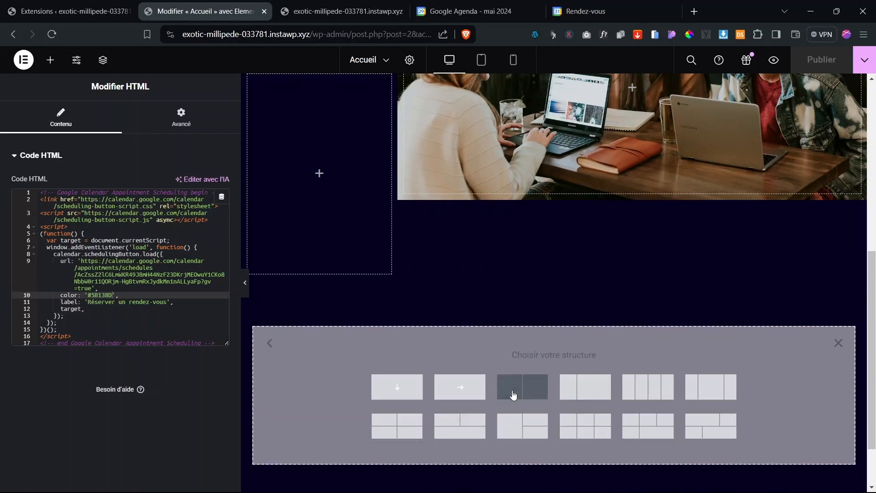
click(412, 389)
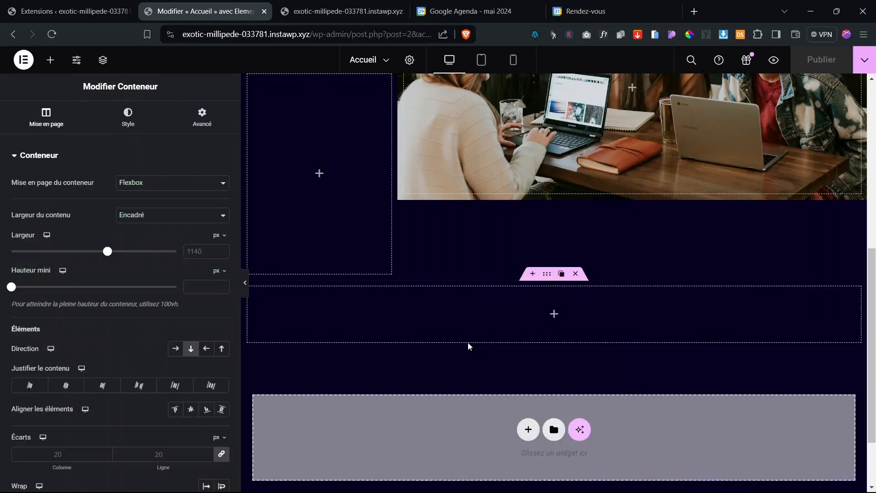
click(555, 315)
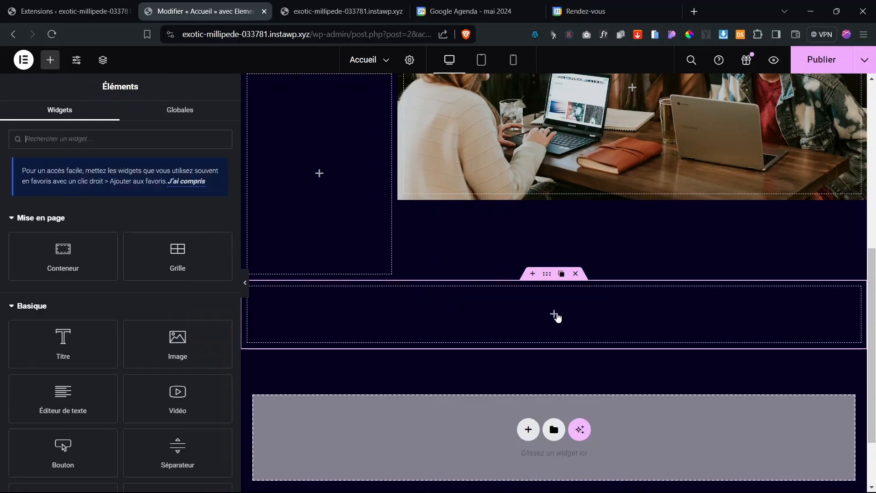
text(code)
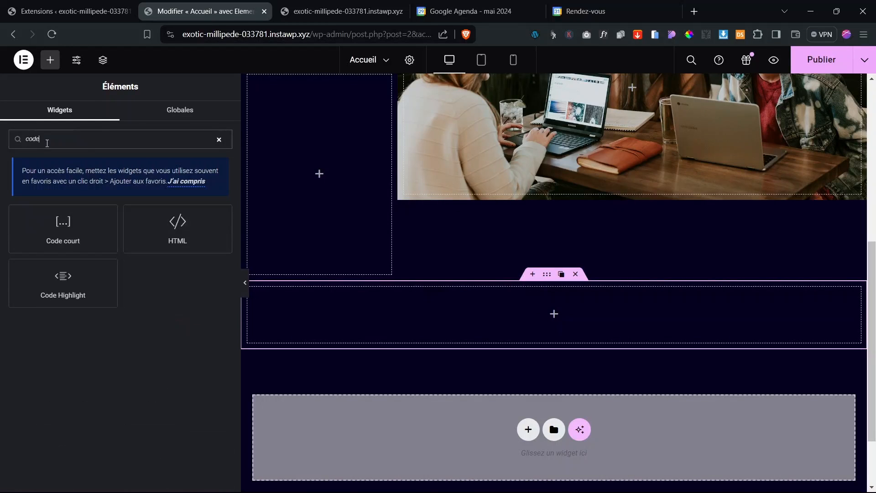
drag(188, 229, 463, 319)
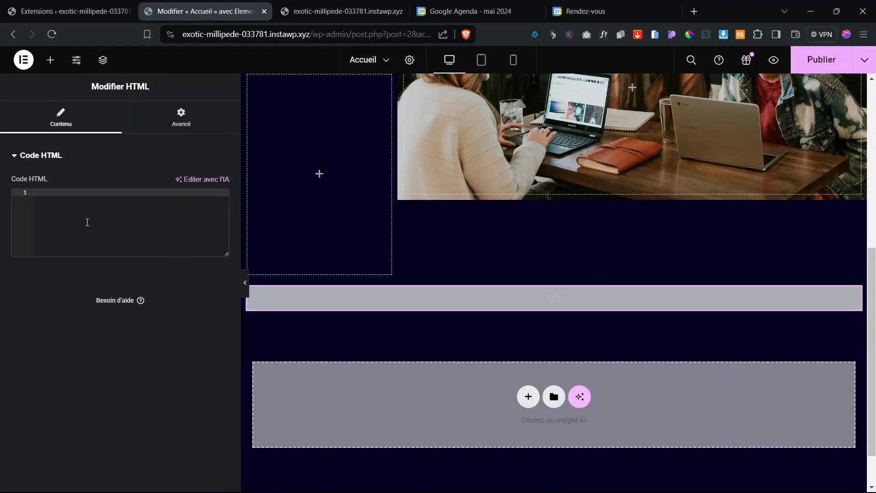
Step: Paste the booking page iframe code into the new HTML widget to show the Rendez-vous calendar
key(ctrl+v)
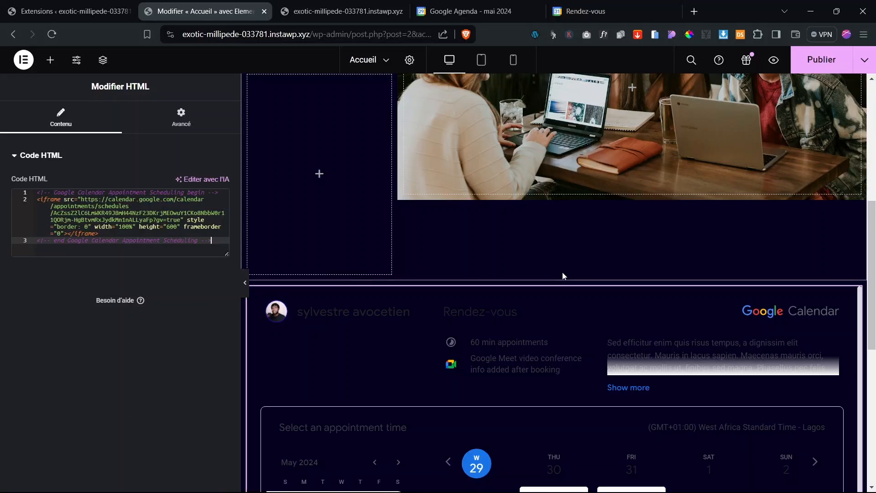
scroll(562, 272, down, 5)
scroll(562, 272, up, 3)
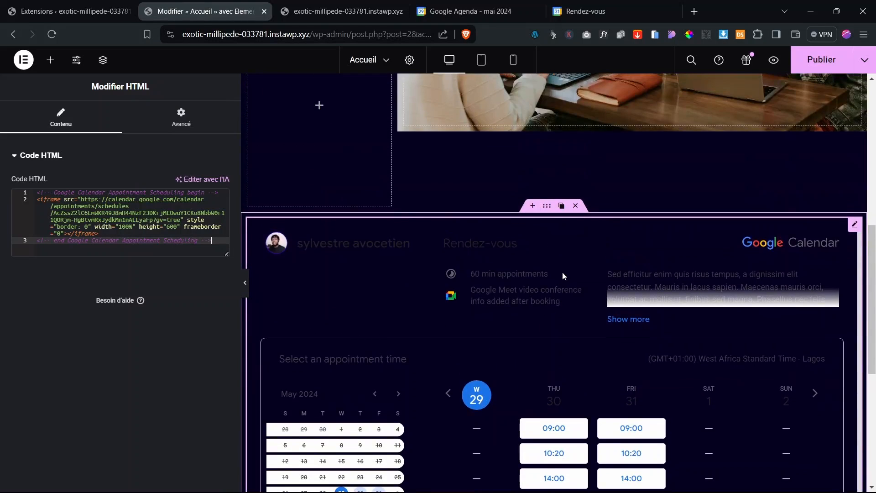
click(858, 227)
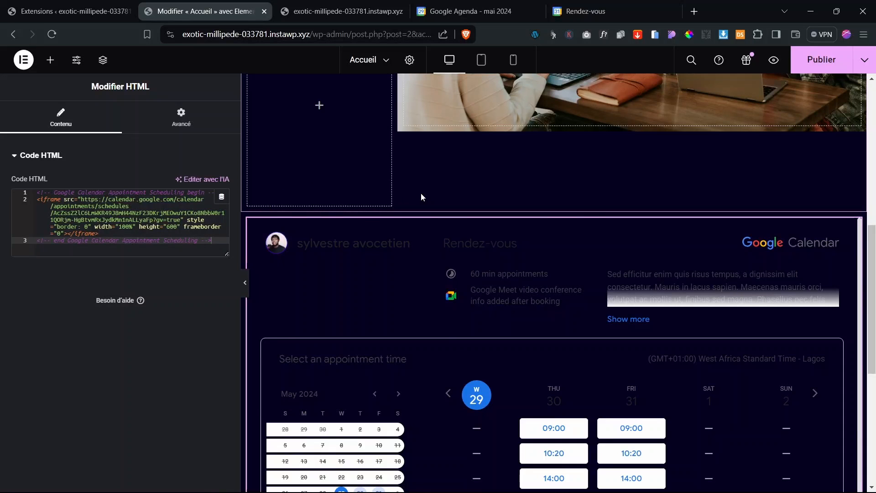
scroll(421, 194, down, 1)
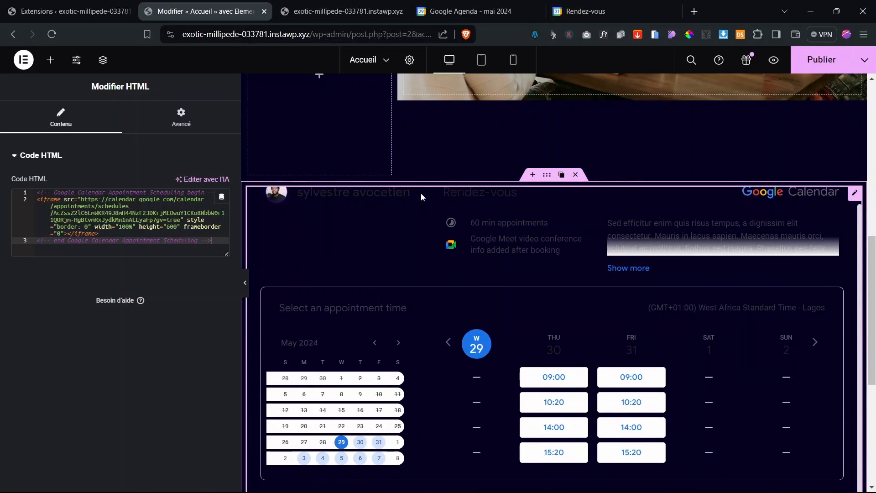
scroll(421, 192, up, 1)
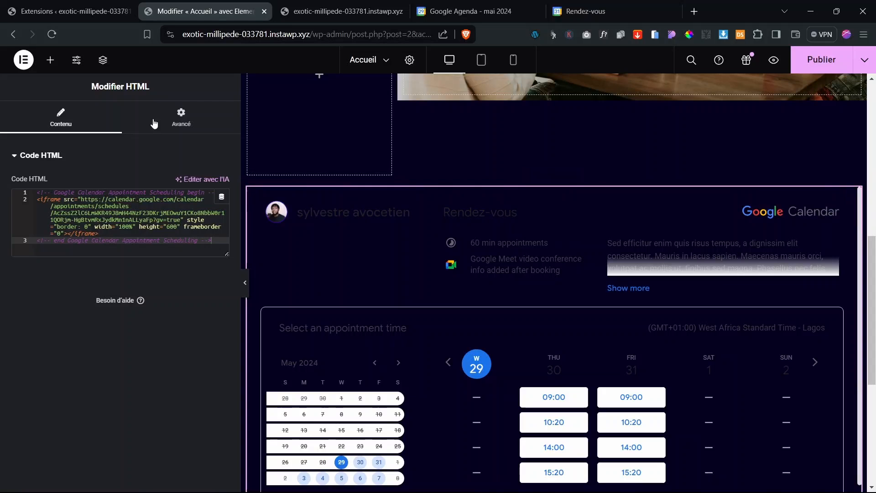
Step: Go to the widget's Avancé settings, collapse Mise en page and expand Arrière-plan
click(181, 120)
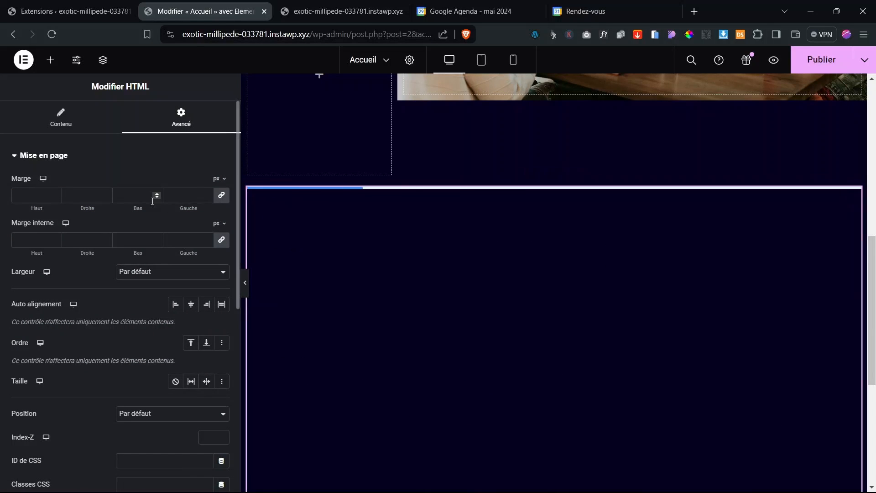
click(46, 160)
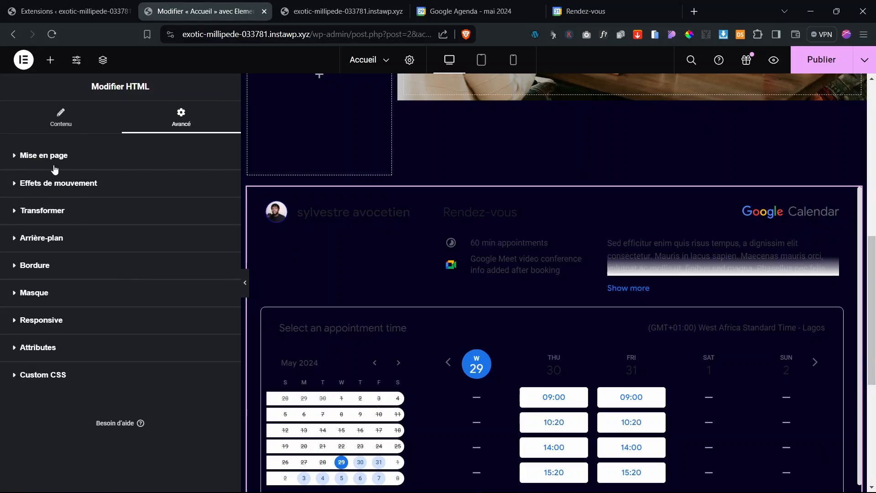
click(48, 240)
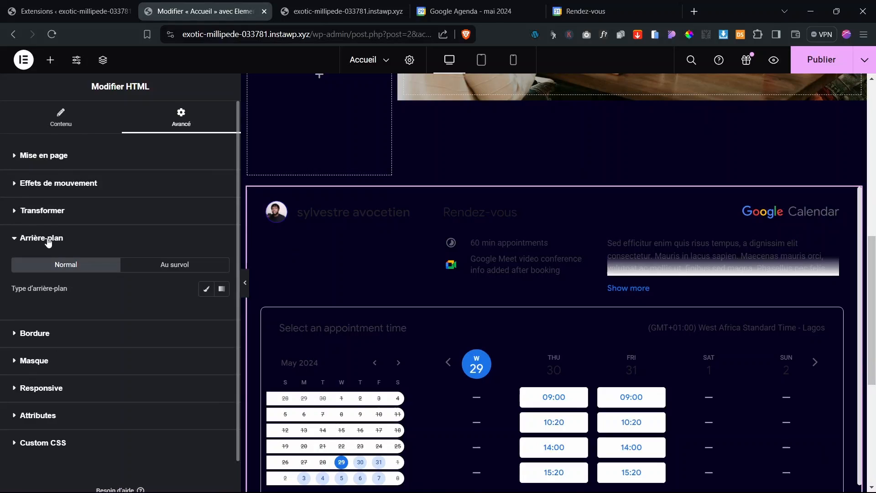
Step: Give the calendar widget a Classique background in white #FFFFFF
click(201, 286)
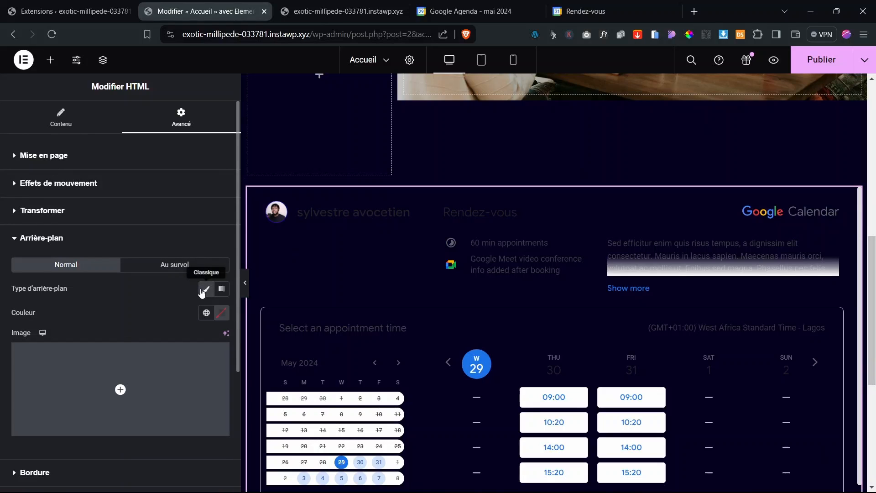
click(223, 318)
drag(172, 198, 150, 158)
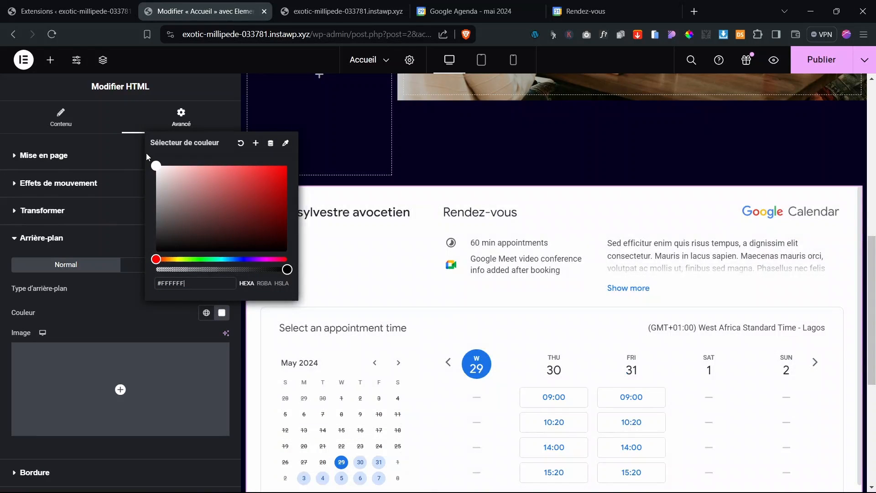
click(100, 286)
click(43, 242)
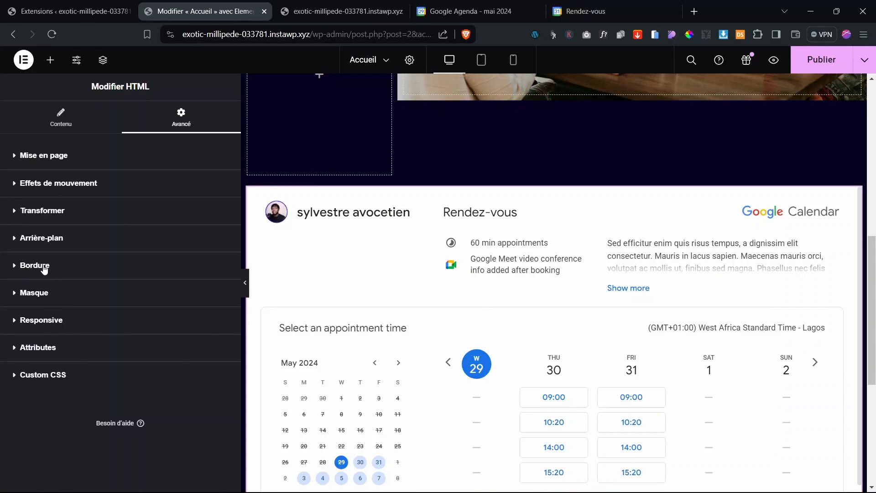
Step: Set the widget's border radius to 12 px on all corners and publish the homepage
click(45, 269)
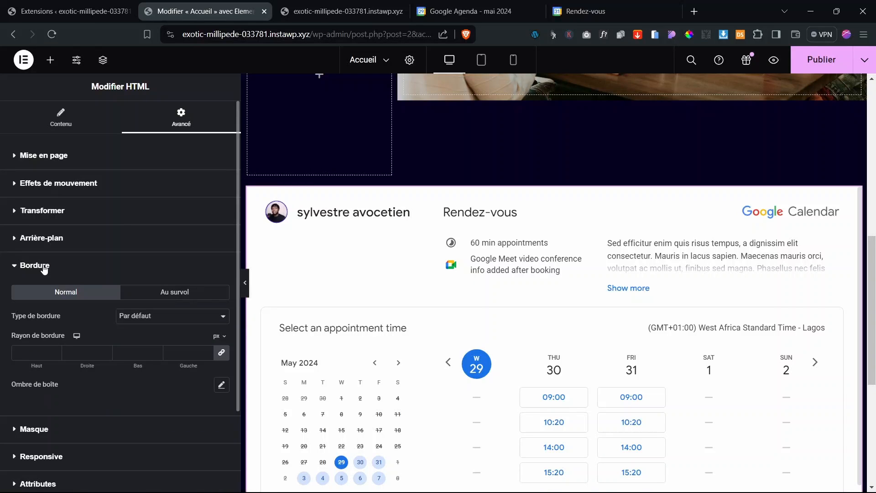
click(37, 356)
text(20)
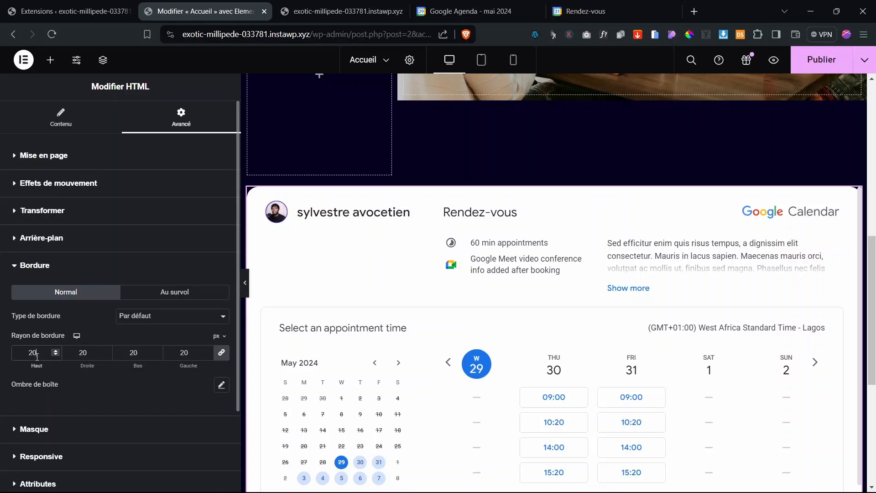
key(Down)
key(Down)
key(Down)
key(Down)
key(Down)
key(Down)
click(816, 62)
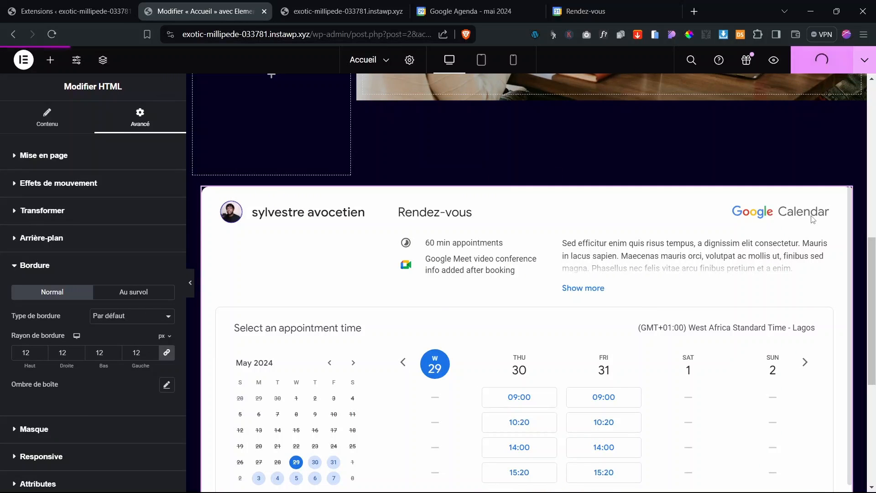
Step: Scroll through the live preview's white-carded booking calendar, then back up to the hero section
scroll(813, 219, down, 2)
key(ctrl+Tab)
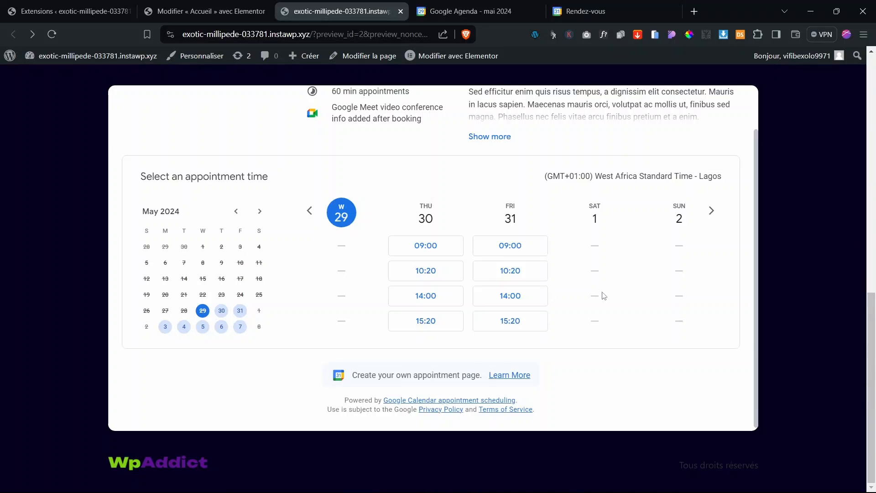
scroll(604, 295, up, 1)
scroll(604, 295, up, 2)
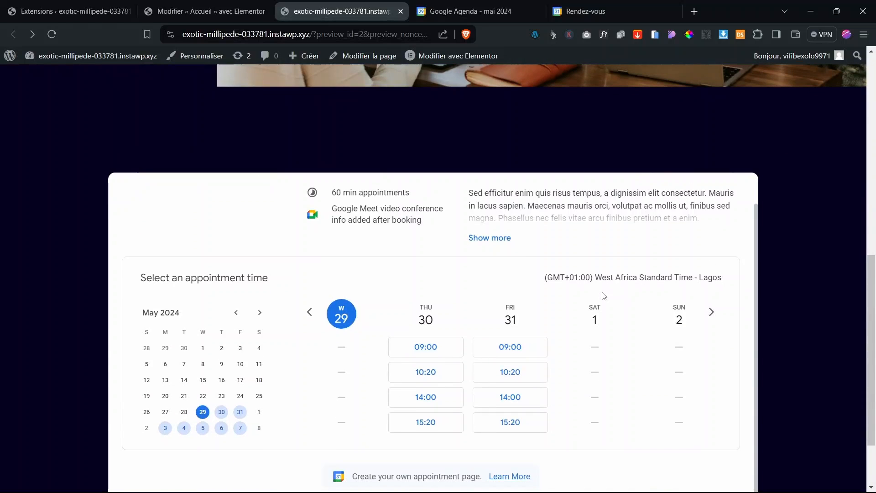
scroll(604, 296, down, 2)
scroll(604, 296, up, 1)
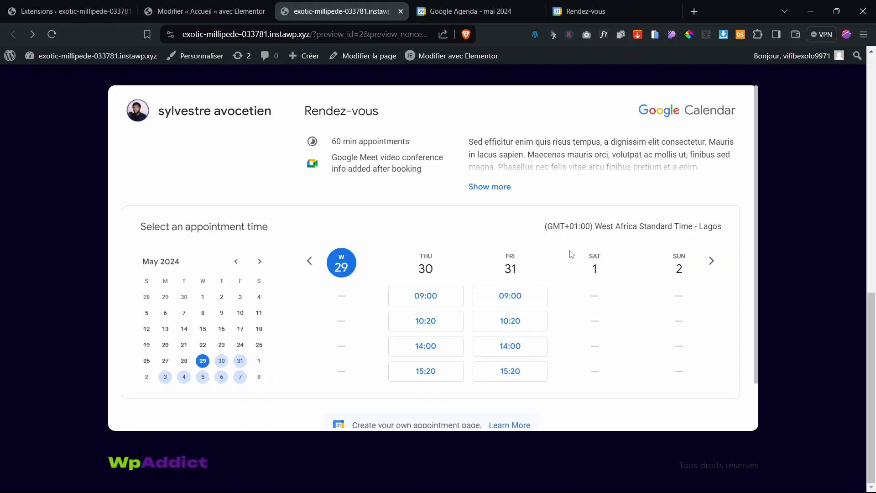
scroll(559, 306, up, 10)
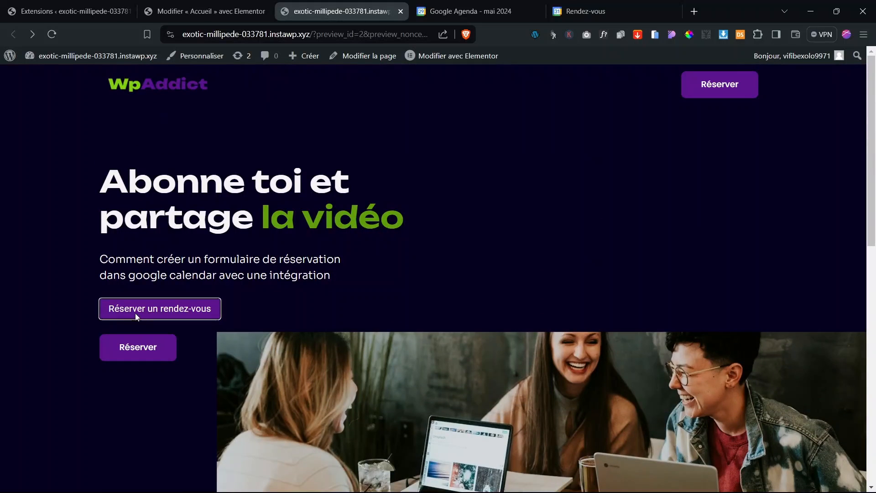
Step: Open and close the hero's booking popup on the preview page
click(112, 316)
click(781, 80)
scroll(524, 355, down, 10)
scroll(526, 359, up, 2)
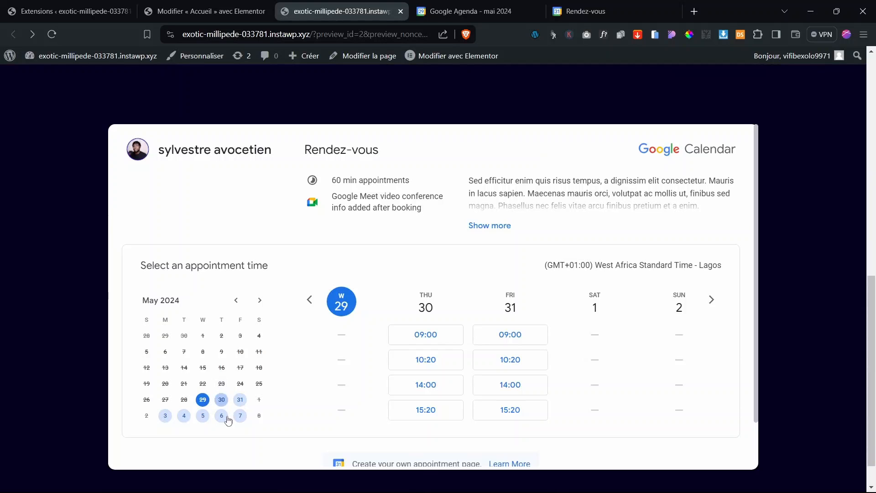
Step: Move the embedded calendar to June 2024 and show the slots from Thursday 6 June
click(261, 301)
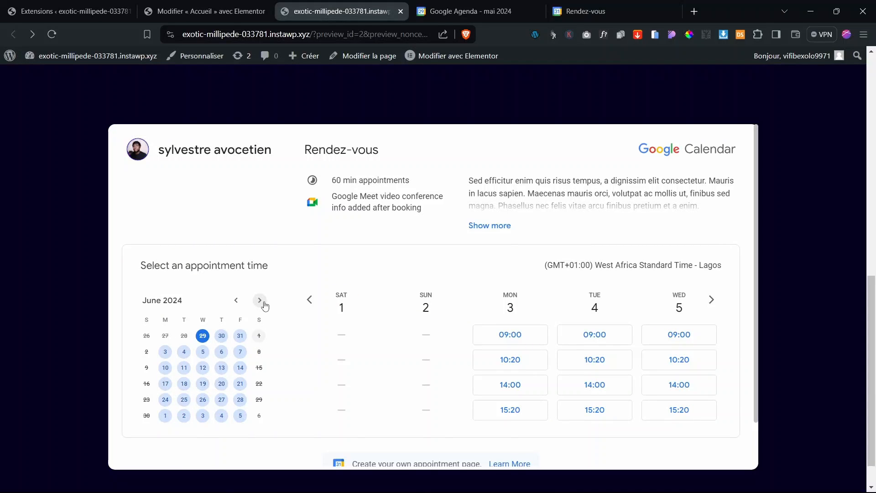
click(264, 305)
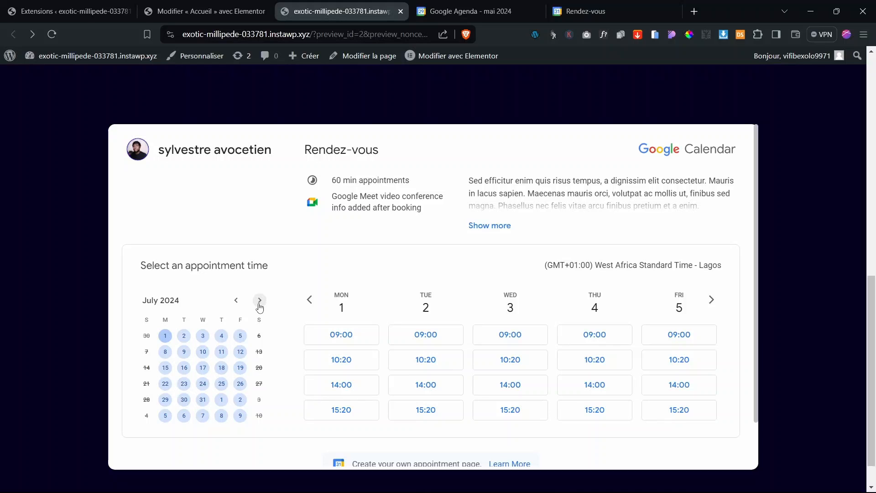
click(260, 303)
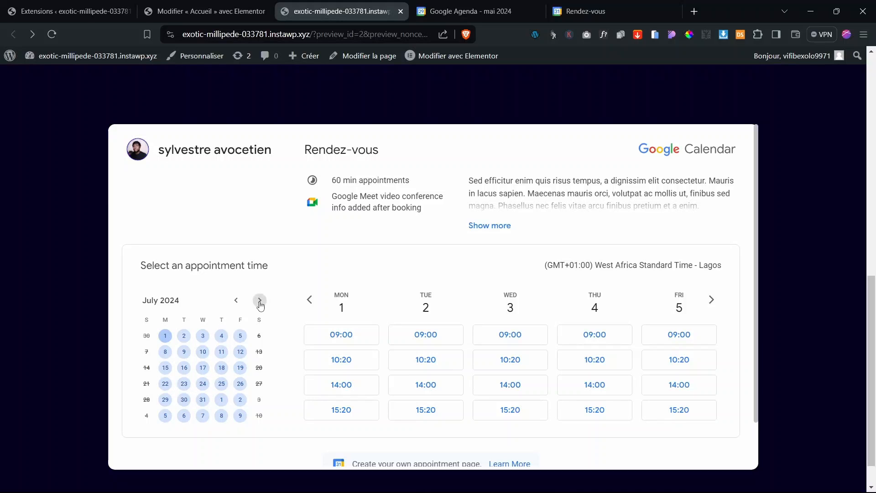
click(237, 302)
click(237, 302)
click(237, 302)
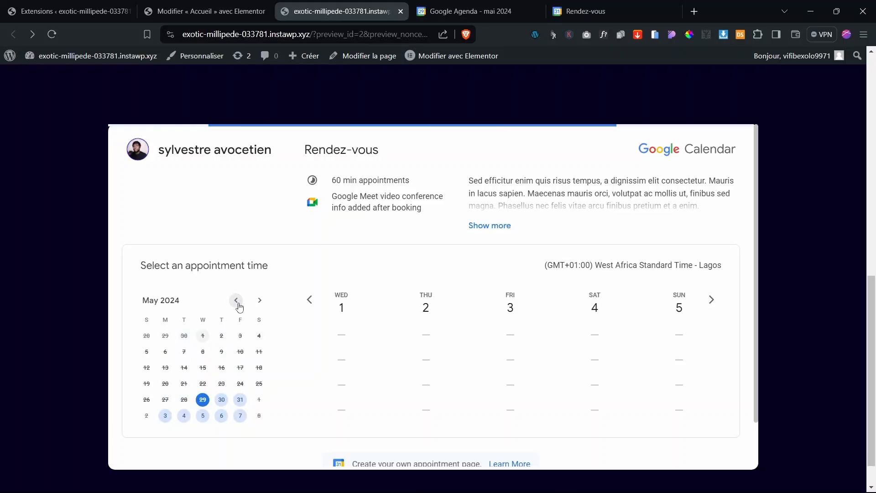
click(222, 416)
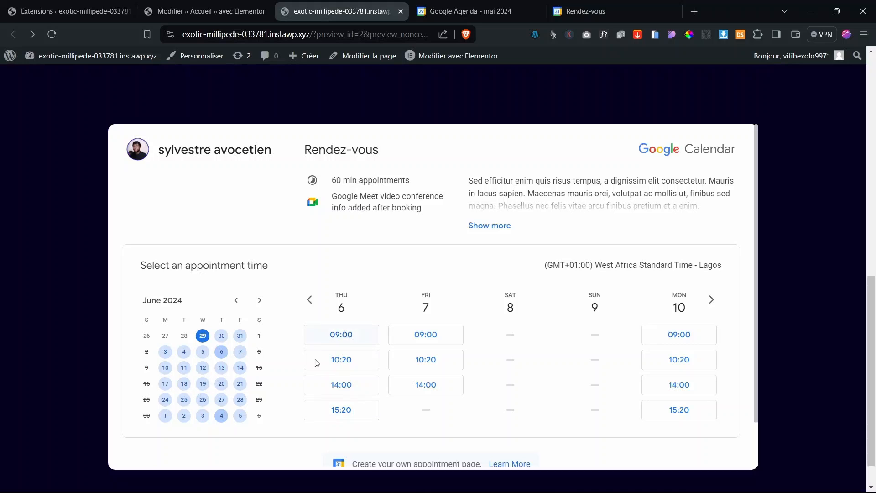
Step: Book the Thursday 6 June 10:20 Rendez-vous slot, entering the booker's phone number
click(346, 364)
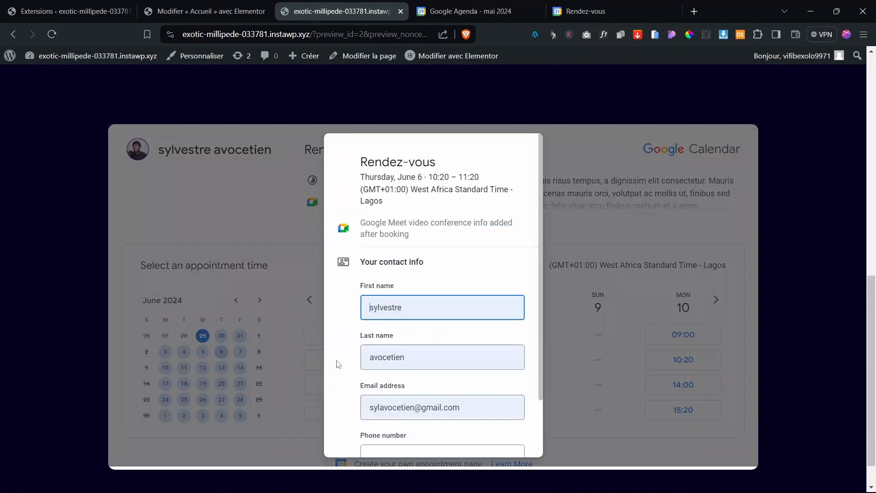
scroll(447, 214, down, 2)
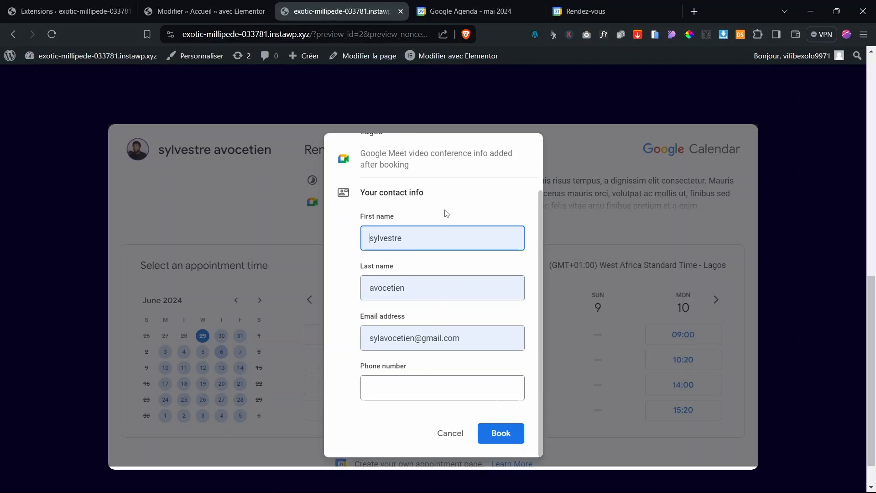
click(420, 384)
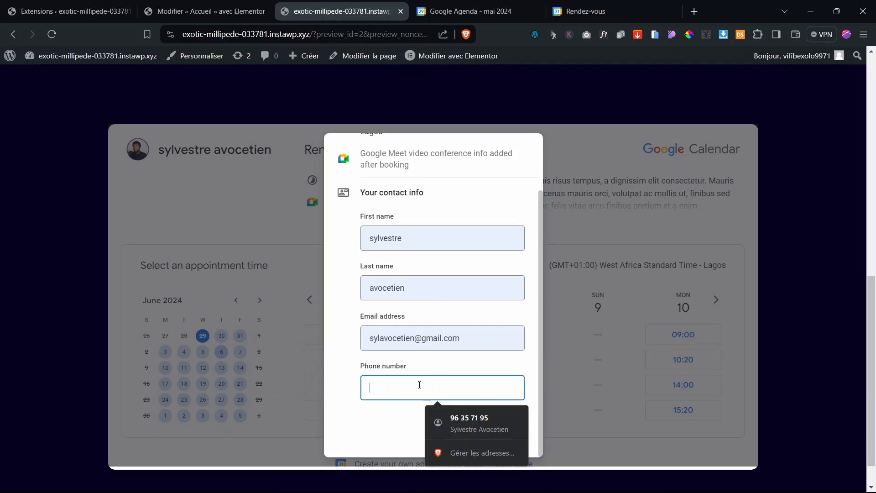
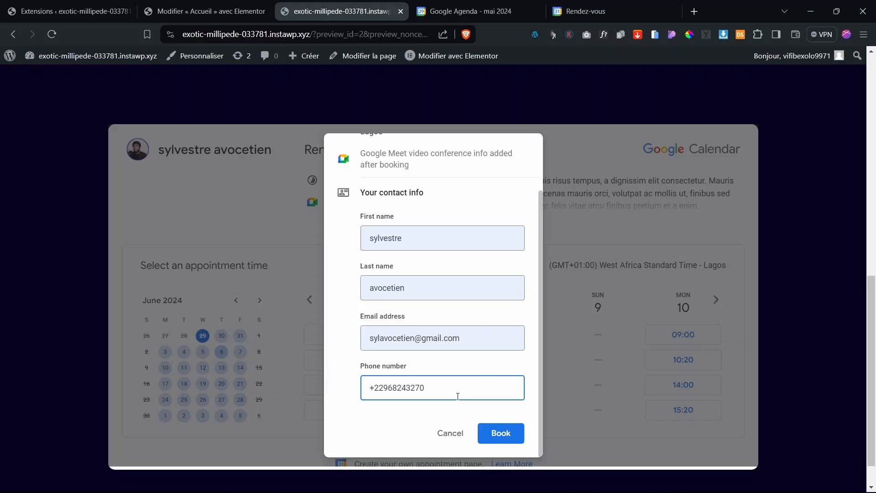
click(498, 436)
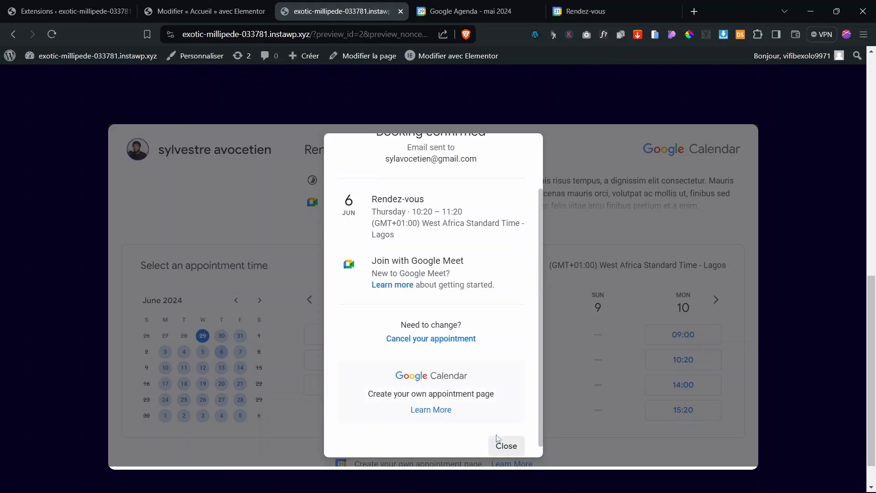
Step: Review the booking confirmation, noting the address it was sent to, and close it
scroll(447, 340, up, 5)
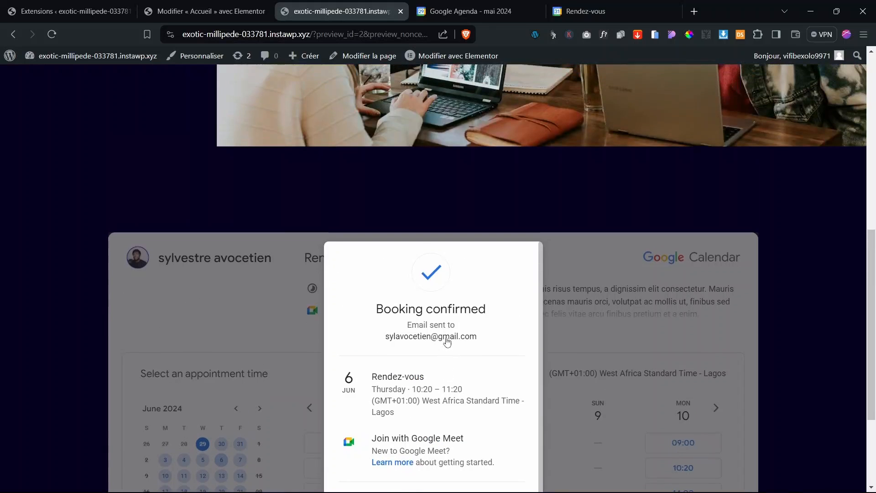
scroll(446, 342, up, 1)
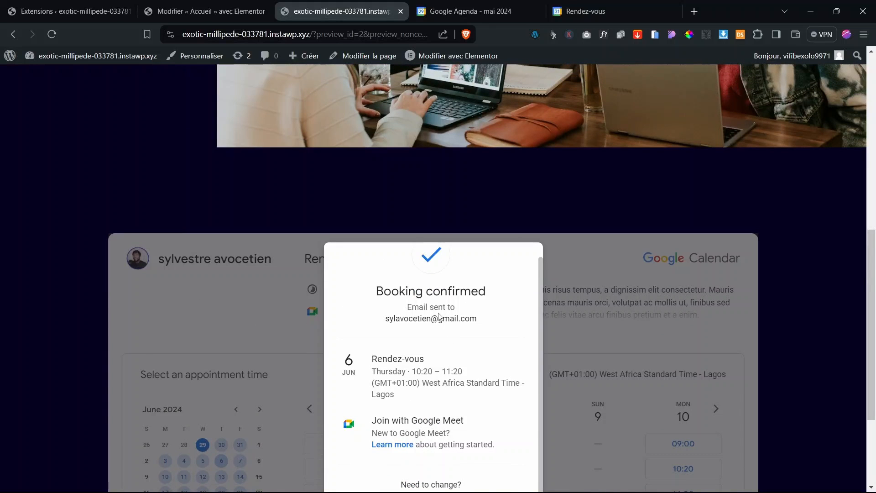
scroll(449, 309, down, 4)
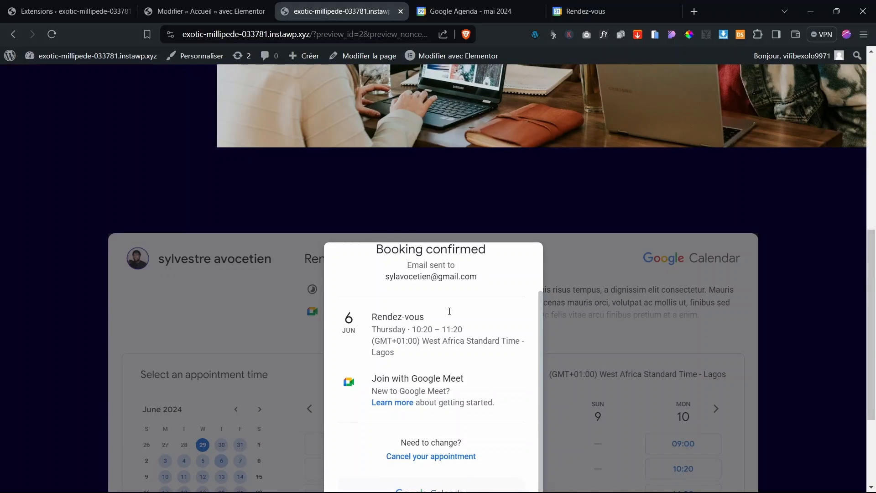
scroll(449, 311, down, 3)
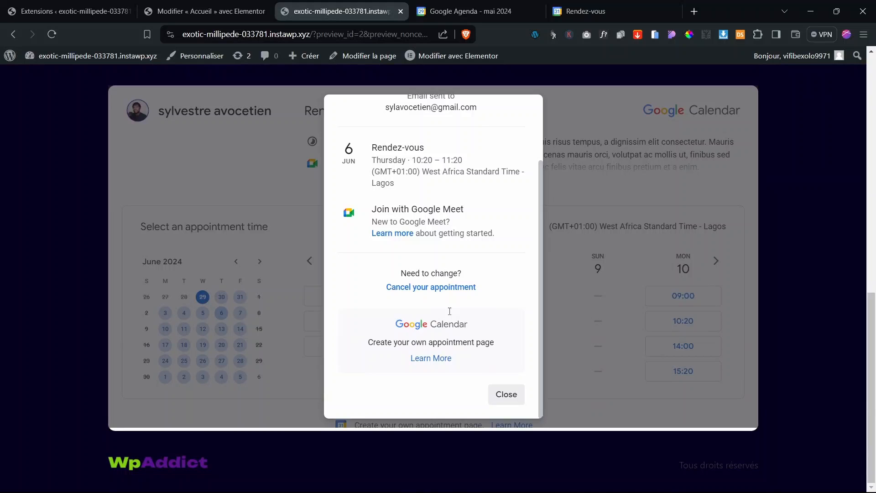
scroll(450, 311, up, 3)
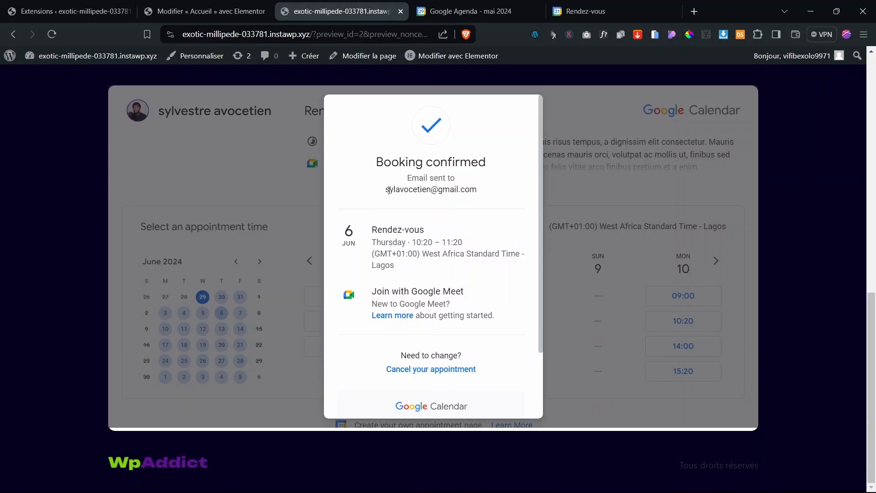
drag(389, 190, 478, 190)
click(444, 194)
scroll(476, 332, down, 3)
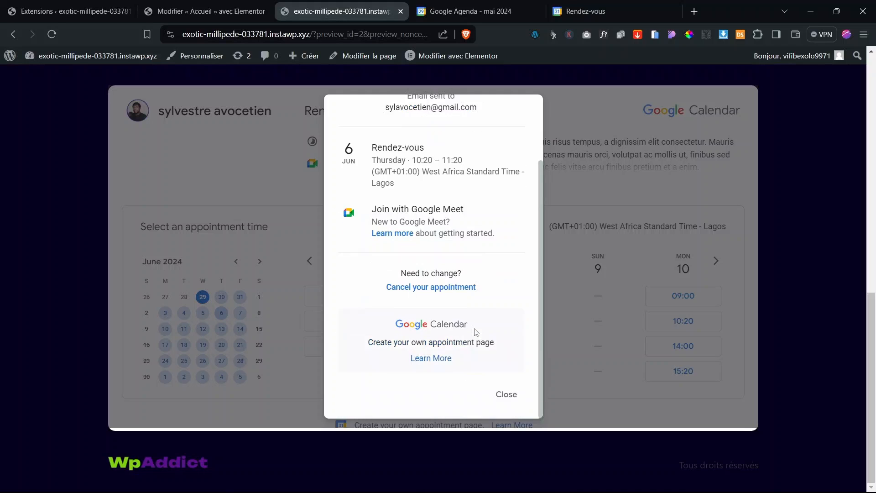
click(506, 395)
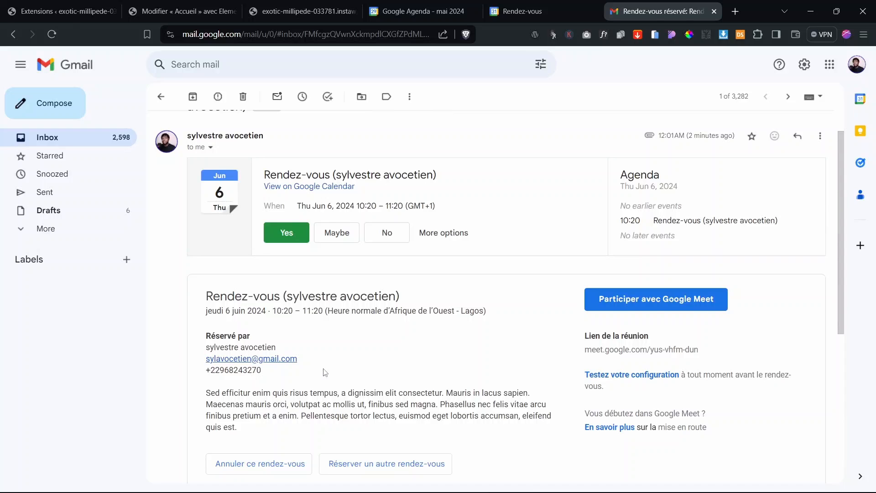
Step: Read through the 6 June 10:20 booking email in Gmail, then return to the Rendez-vous booking page
scroll(325, 373, up, 1)
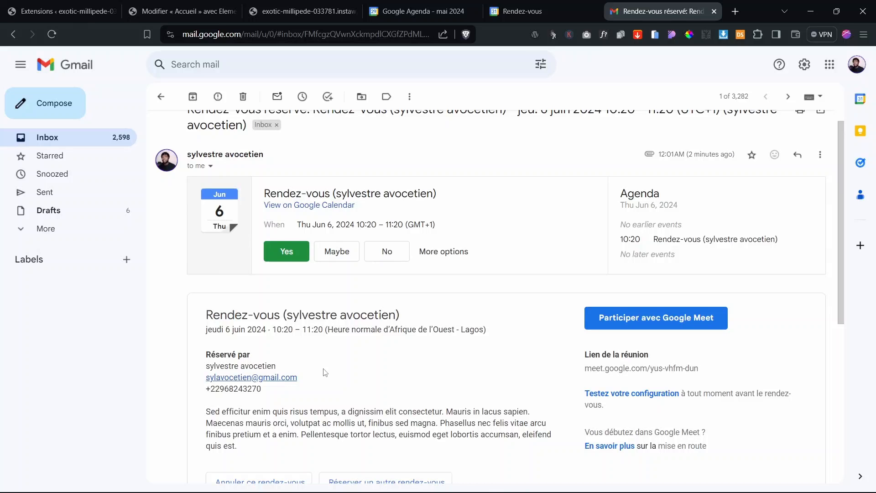
scroll(324, 373, up, 1)
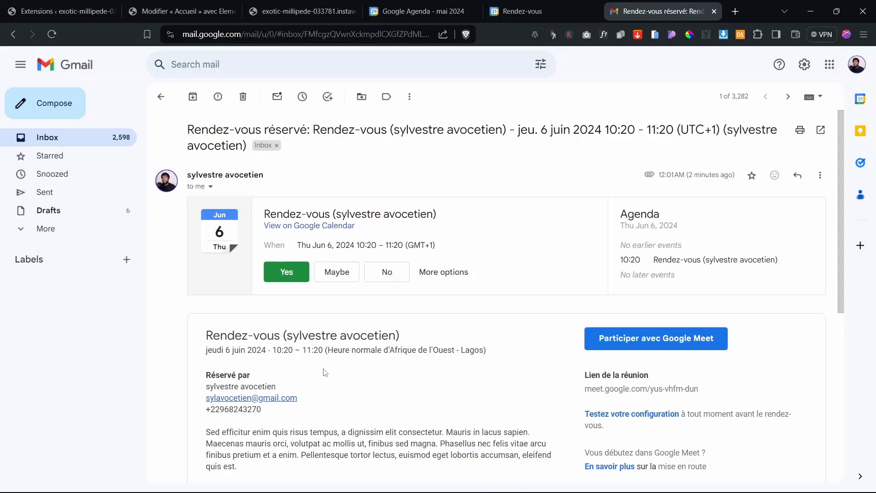
click(540, 9)
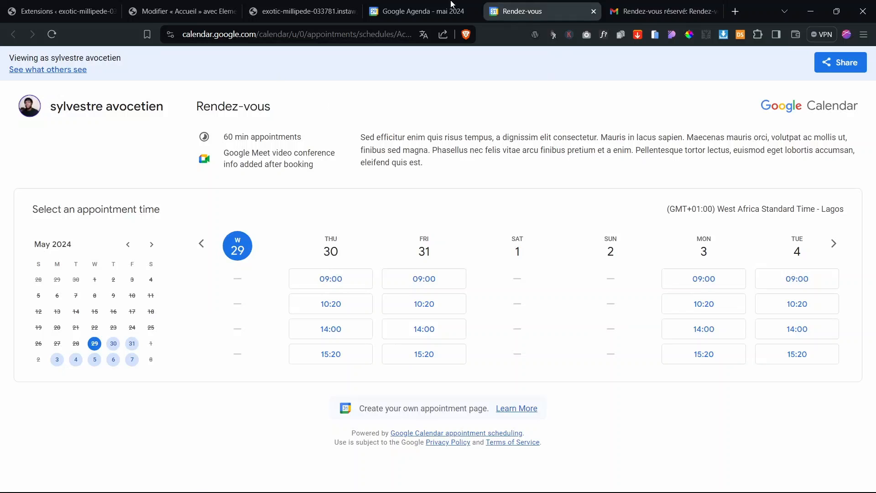
Step: Check the 6 June 10:20 Rendez-vous event's booker details in June 2024, then go back to the site preview
click(436, 5)
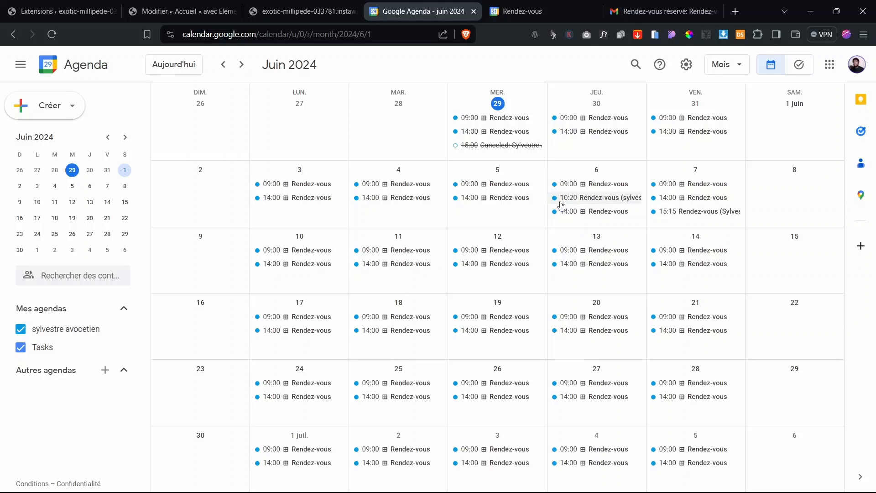
click(624, 205)
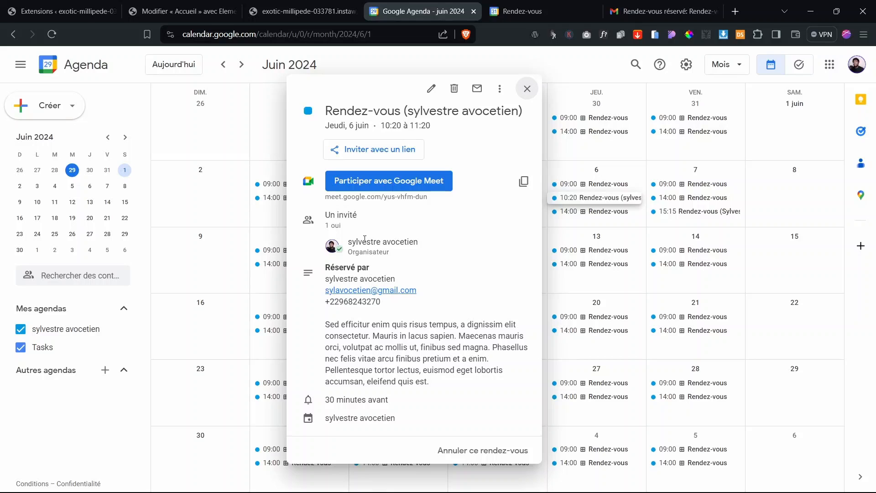
mouse_move(385, 241)
drag(330, 270, 395, 279)
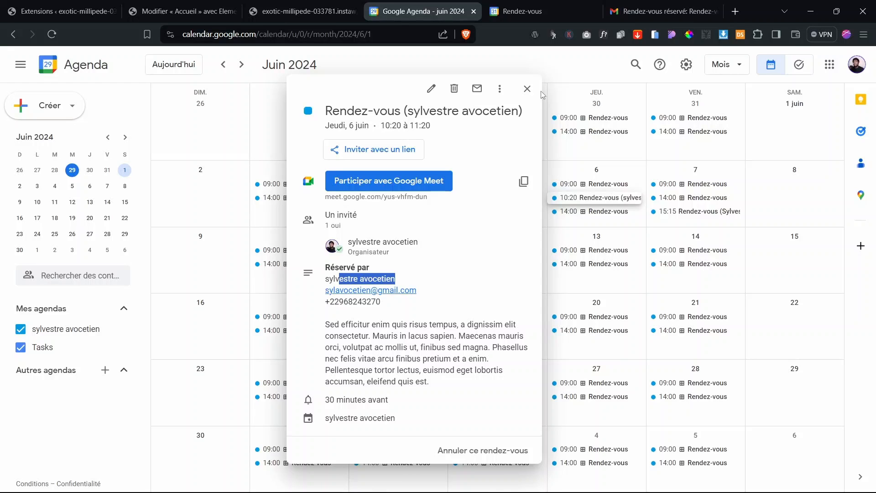
click(327, 4)
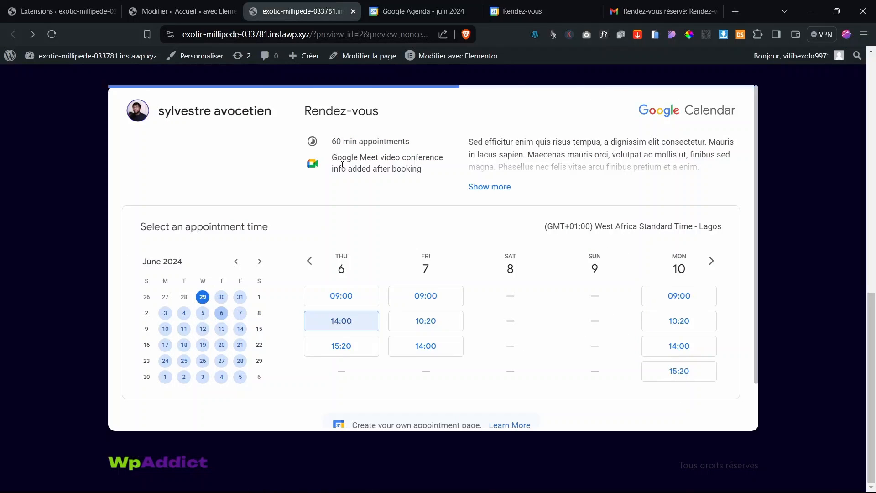
scroll(342, 164, up, 10)
scroll(343, 165, down, 10)
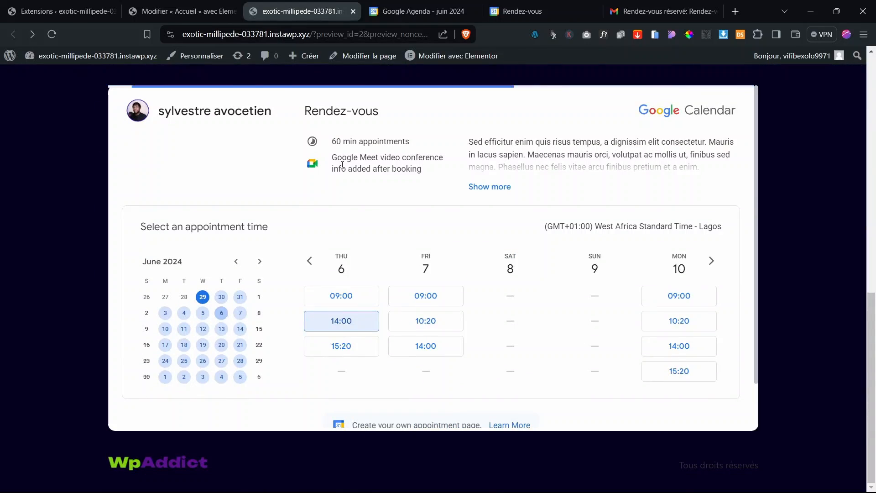
scroll(343, 165, up, 2)
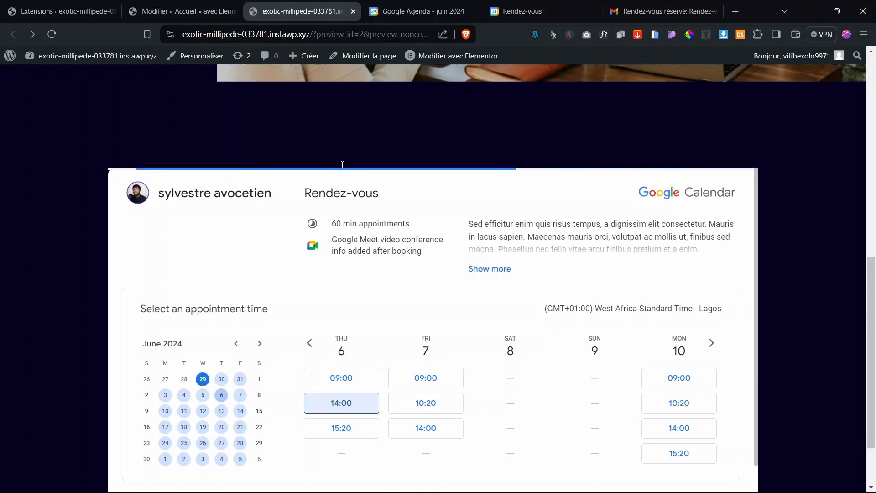
scroll(343, 164, down, 2)
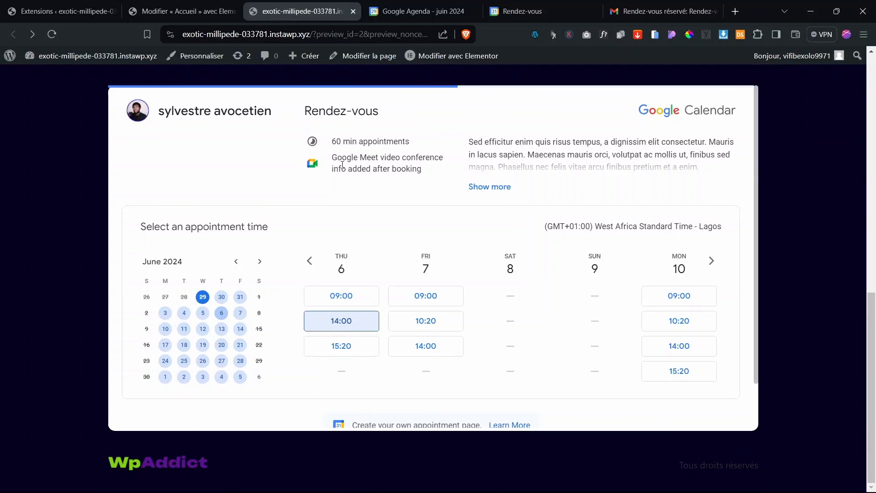